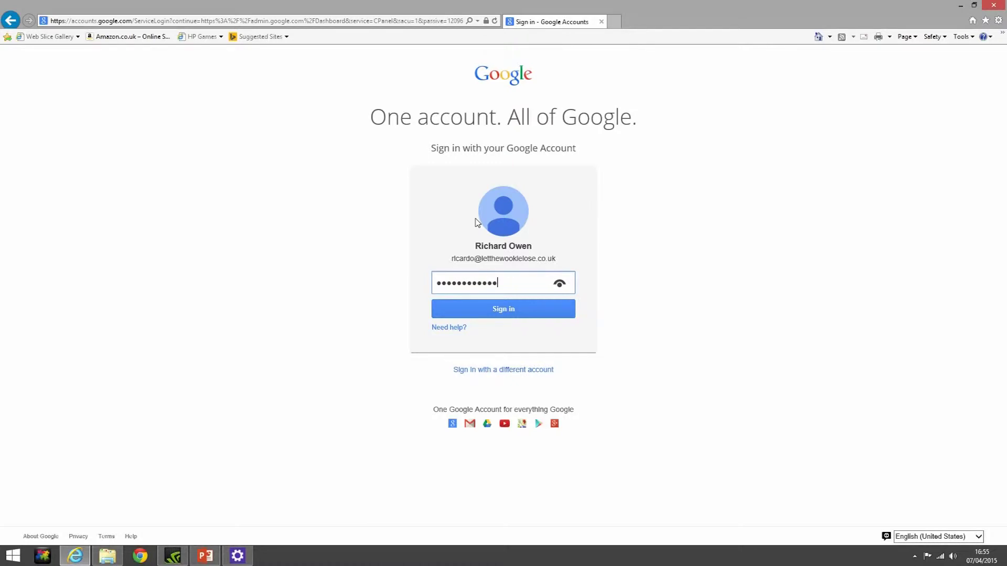
# Sign in to the admin account and open the list of groups.
pyautogui.press('Return')
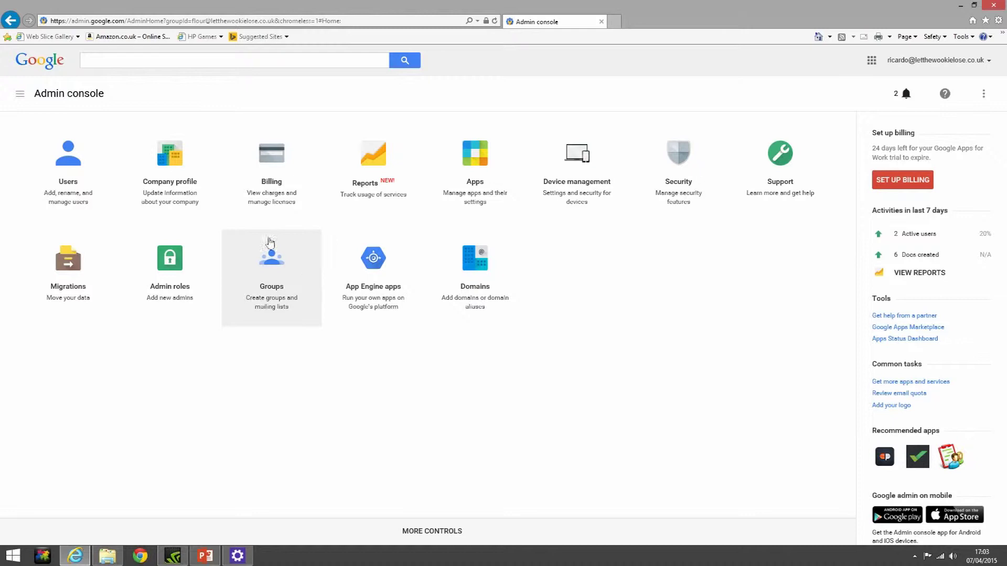
pyautogui.click(21, 95)
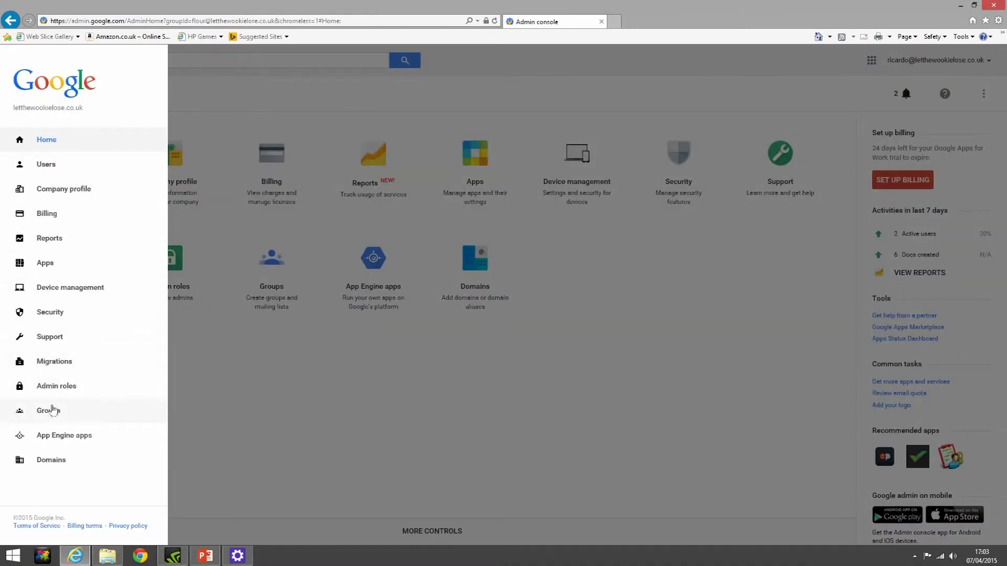
pyautogui.click(48, 411)
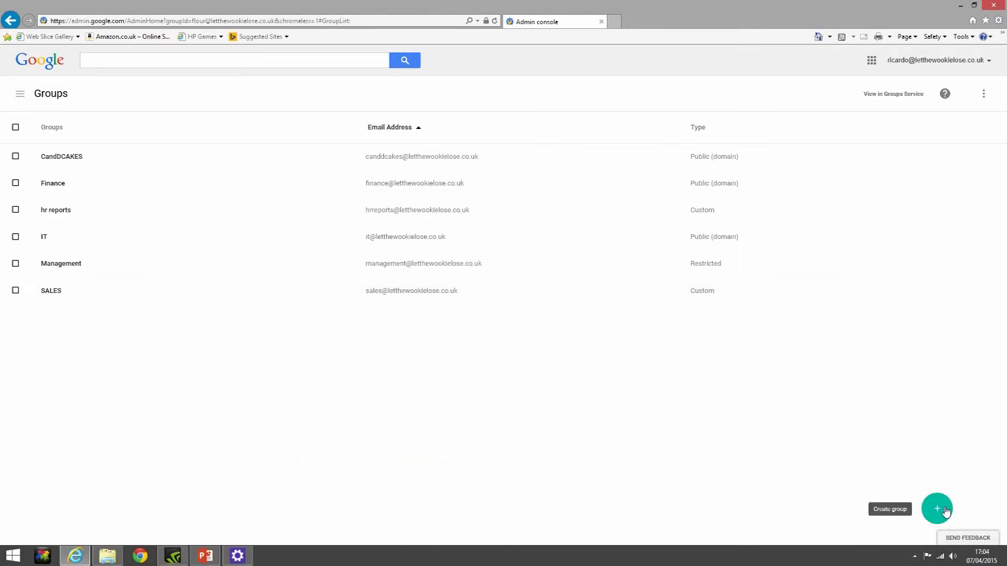
# Start a new group named "Flour Delivery" with "Flour" as its email prefix and "Flour Delivery Group" as the description.
pyautogui.click(944, 510)
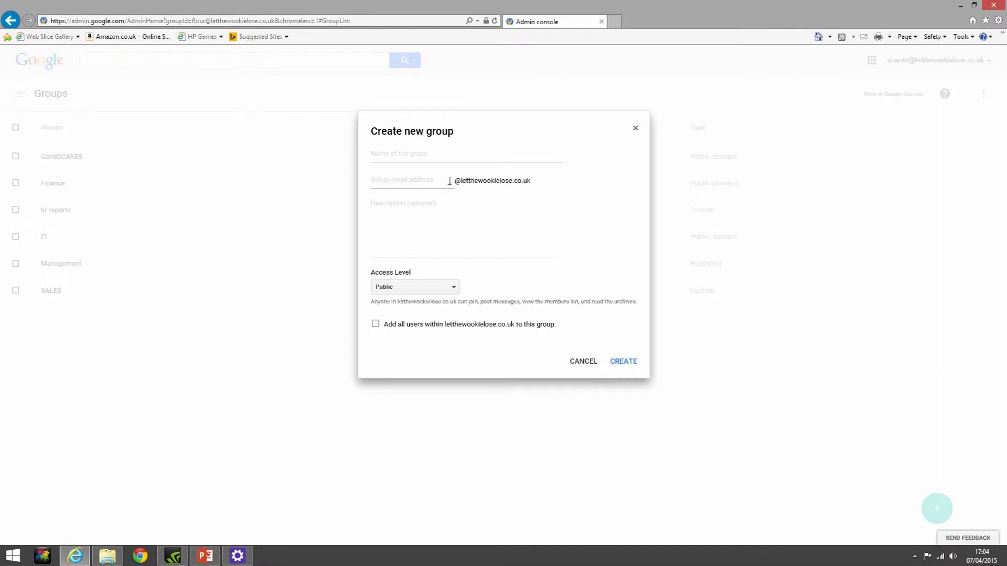
pyautogui.click(394, 156)
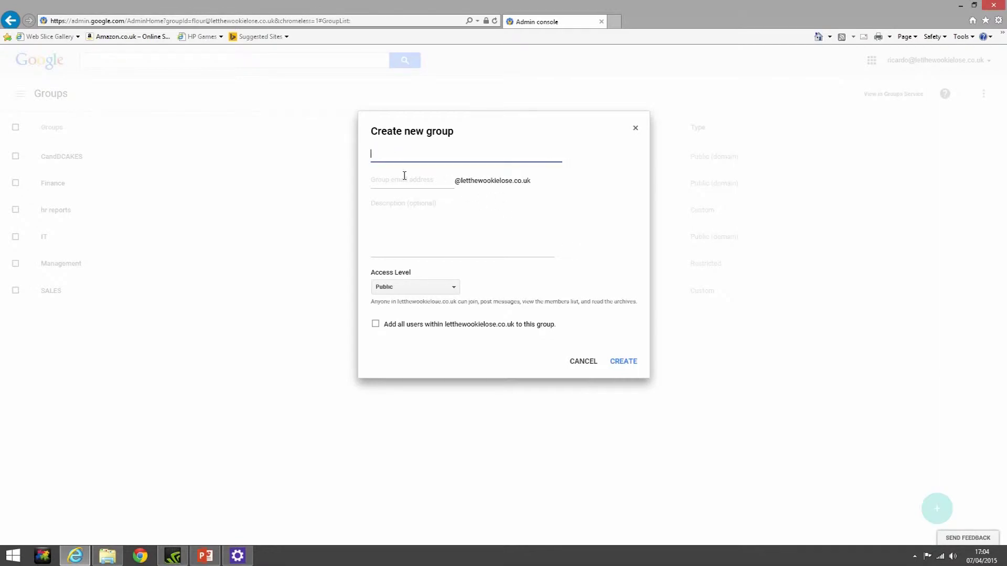
pyautogui.write('Flour Delivery')
pyautogui.click(405, 176)
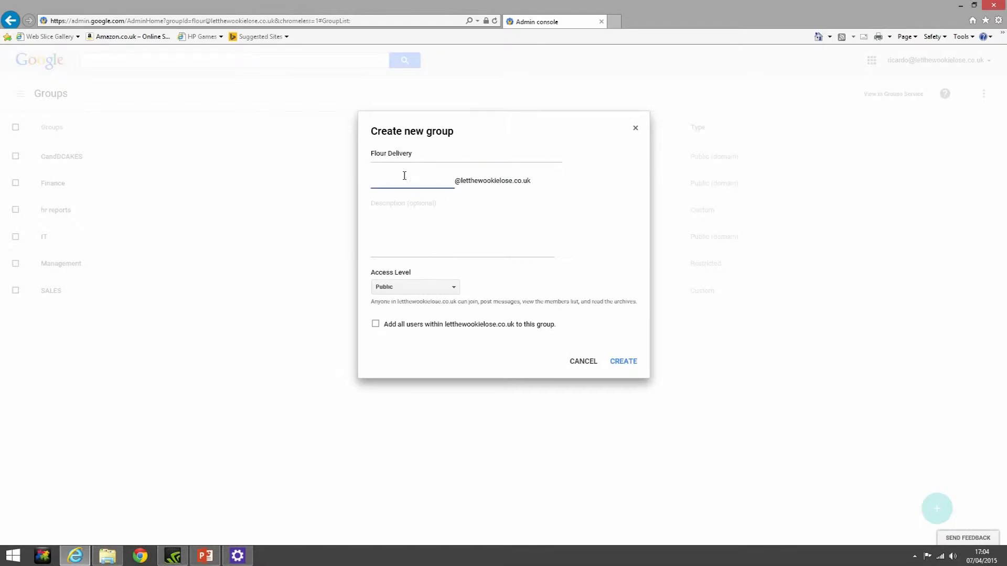
pyautogui.write('Flour')
pyautogui.press('Tab')
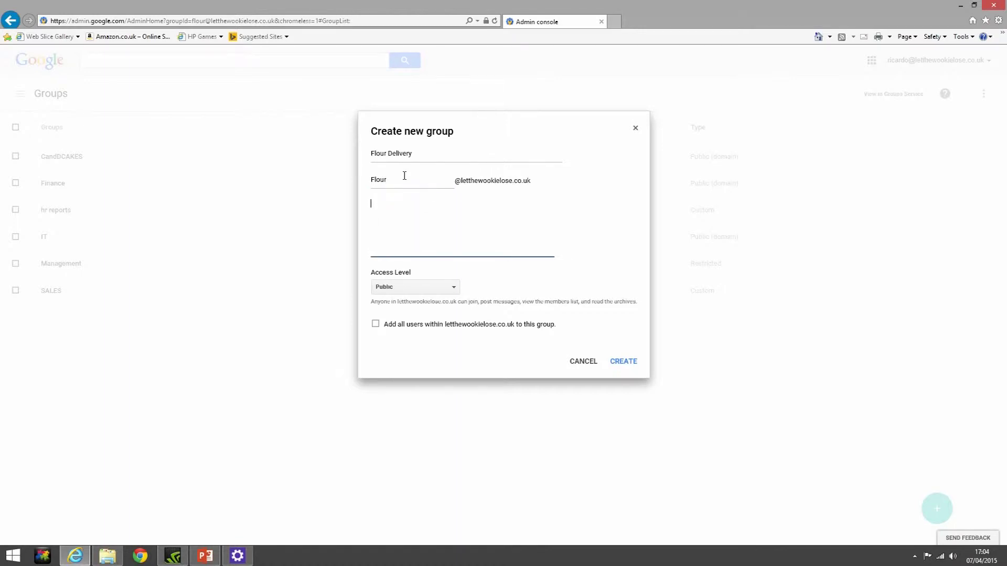
pyautogui.write('Flour Delivery Group')
# Create the group with the Team access level, and view its editable group info without changing anything.
pyautogui.click(455, 288)
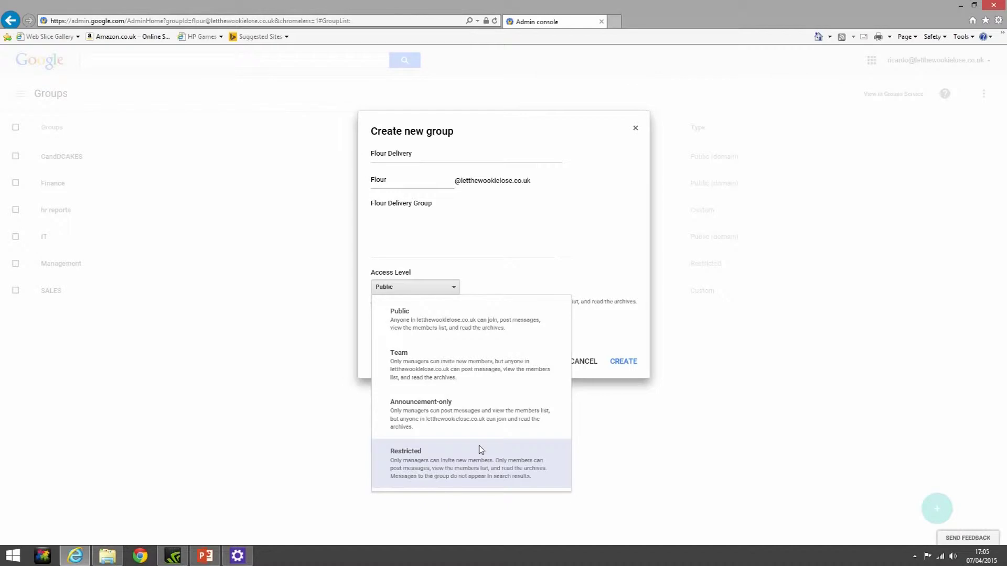
pyautogui.click(487, 372)
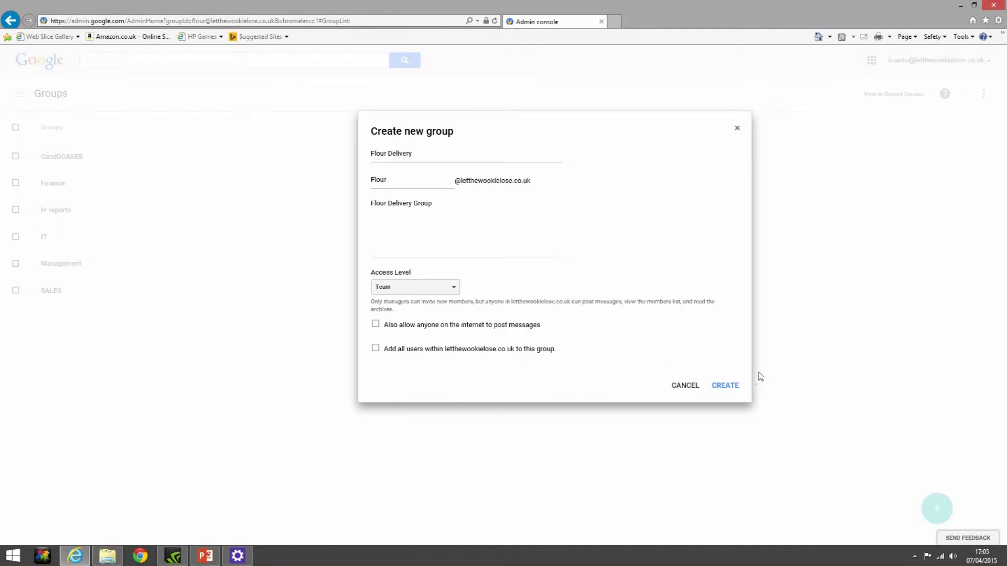
pyautogui.click(731, 386)
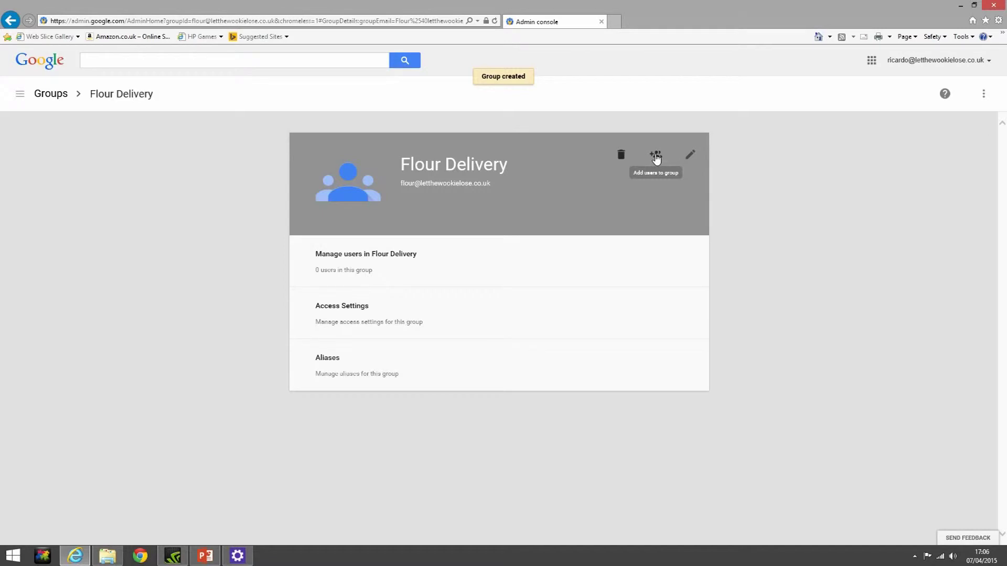
pyautogui.click(690, 157)
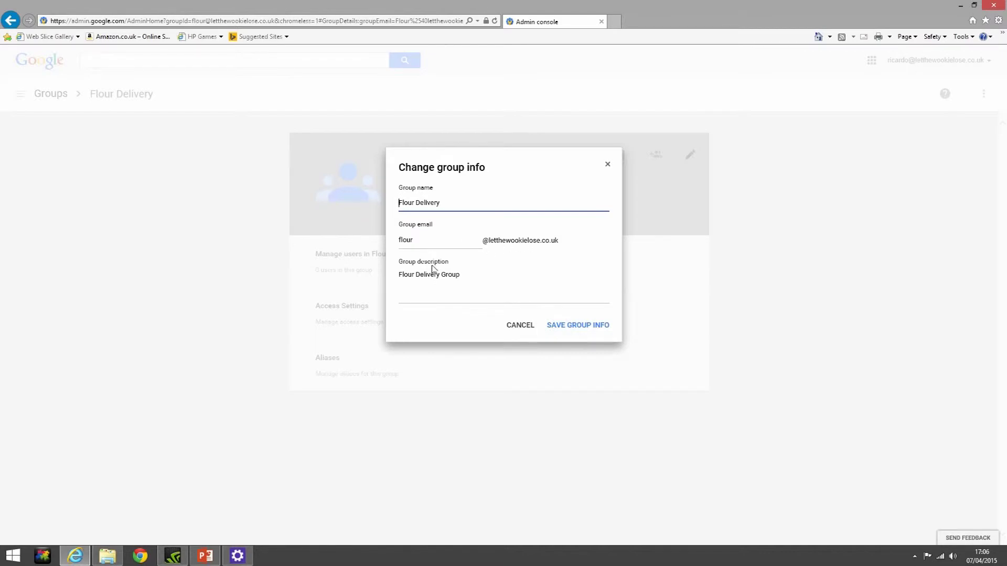
pyautogui.click(521, 325)
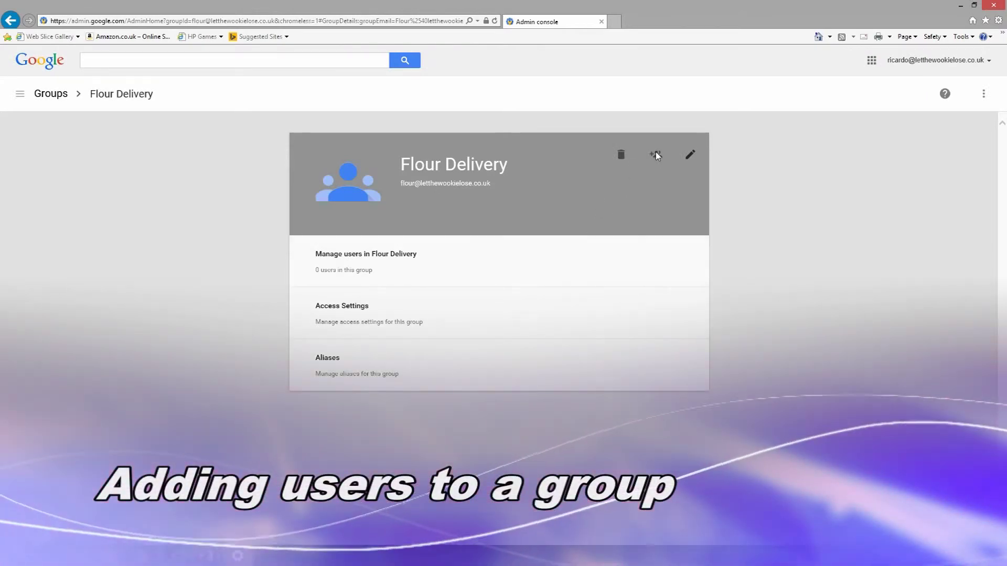
# Add the administrator's own account to the Flour Delivery group as an owner.
pyautogui.click(655, 155)
pyautogui.click(434, 240)
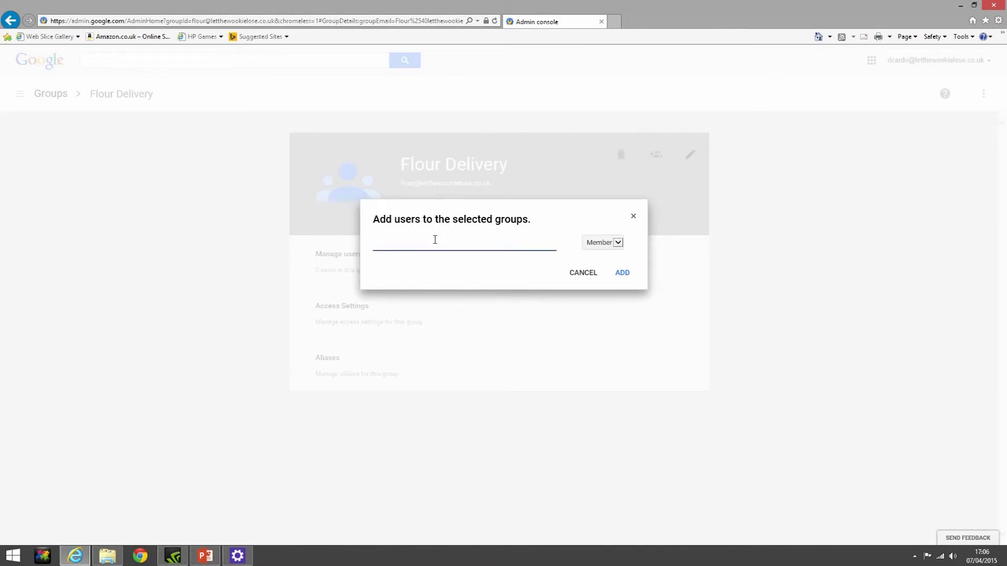
pyautogui.write('ric')
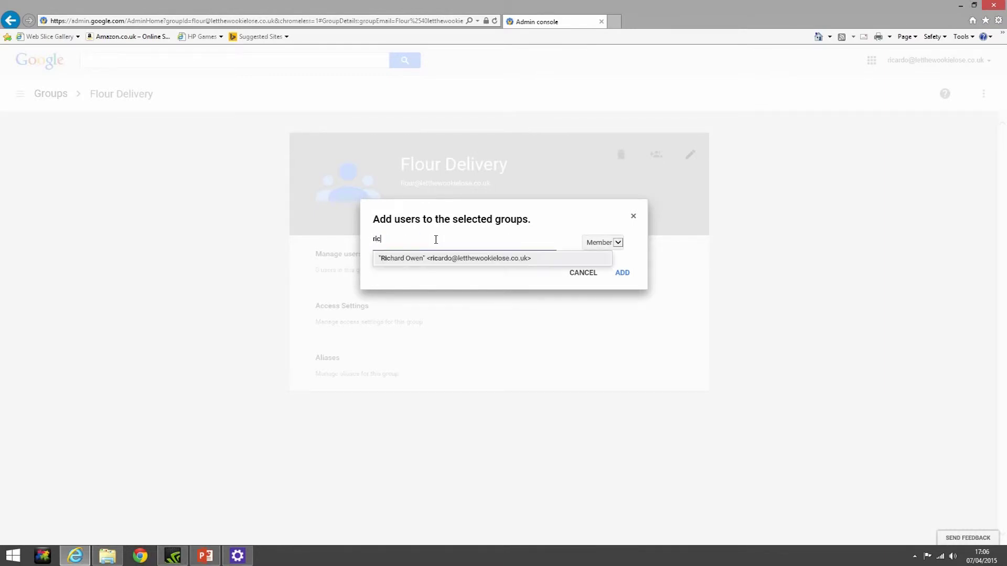
pyautogui.click(407, 259)
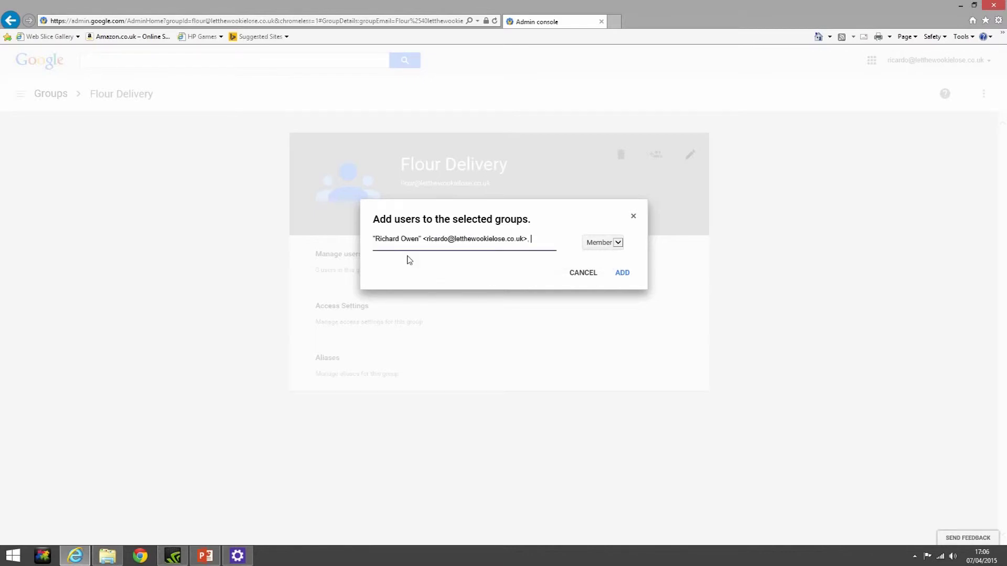
pyautogui.click(620, 243)
pyautogui.click(615, 252)
pyautogui.click(622, 273)
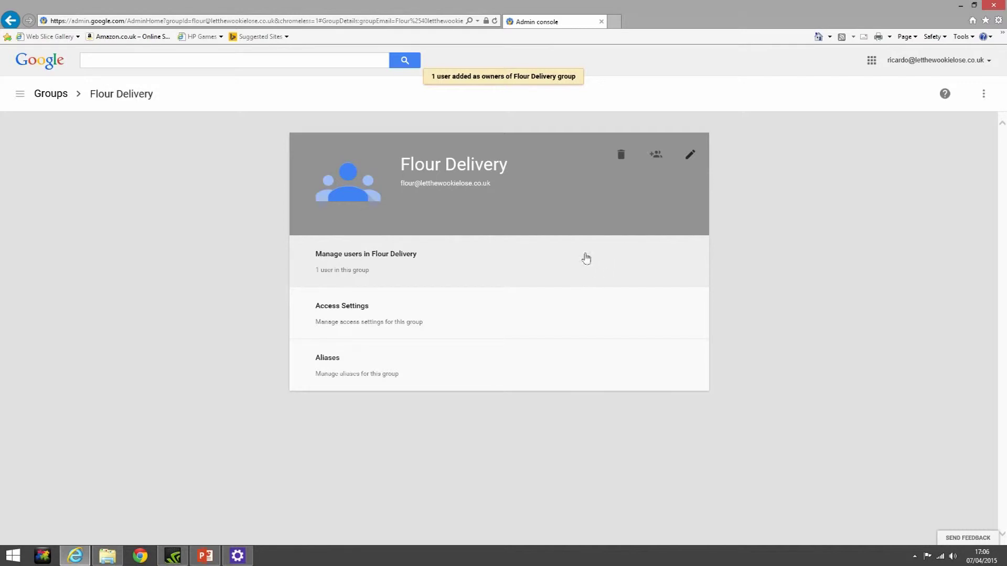
# Add two further domain users to the Flour Delivery group together, with the Member role.
pyautogui.click(381, 256)
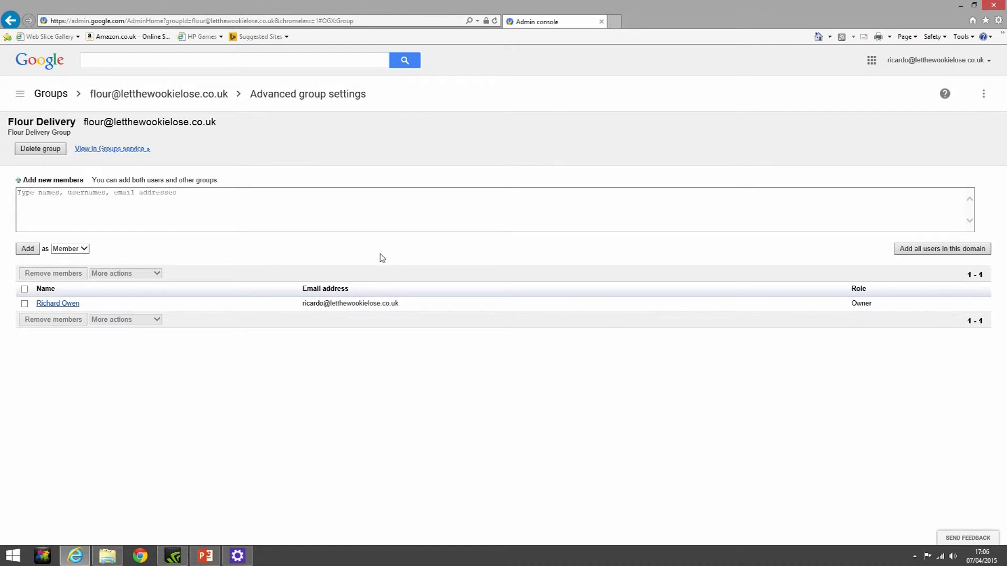
pyautogui.click(65, 194)
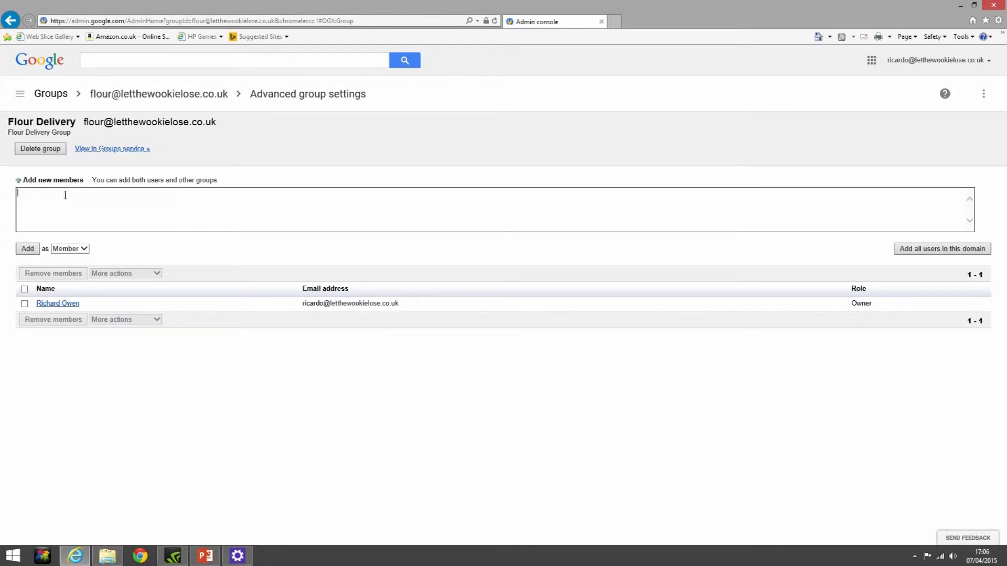
pyautogui.write('sam')
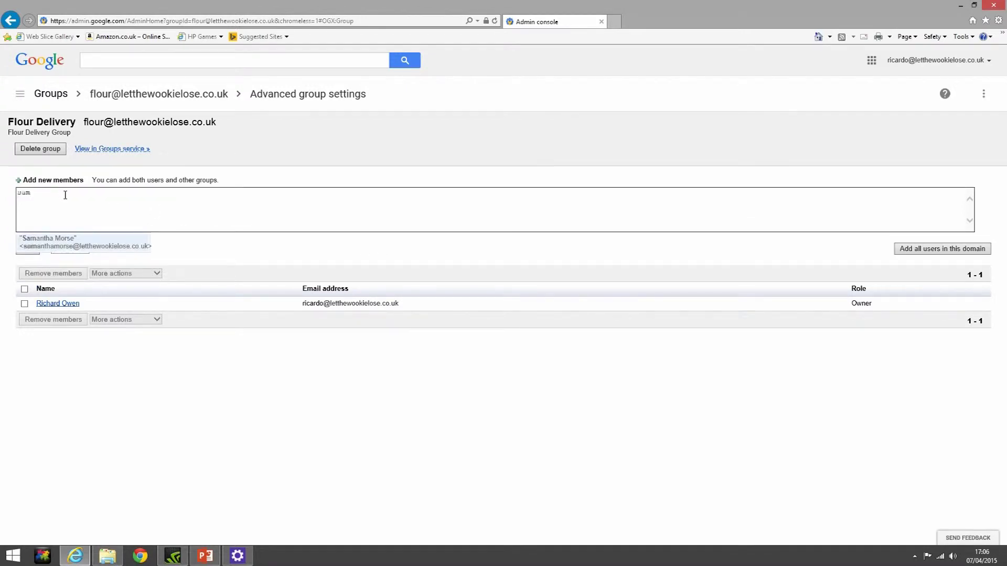
pyautogui.click(32, 243)
pyautogui.write('tim')
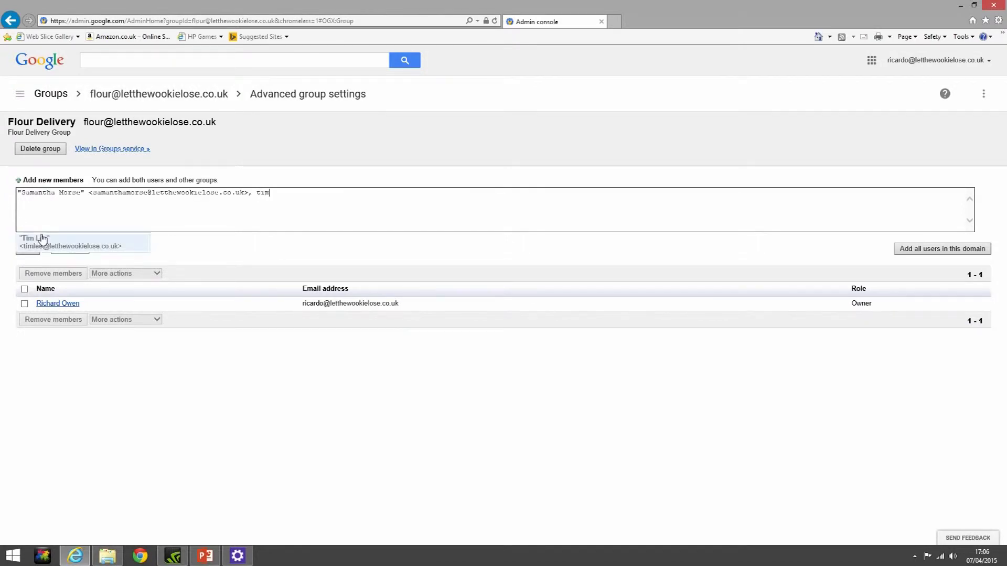
pyautogui.click(81, 245)
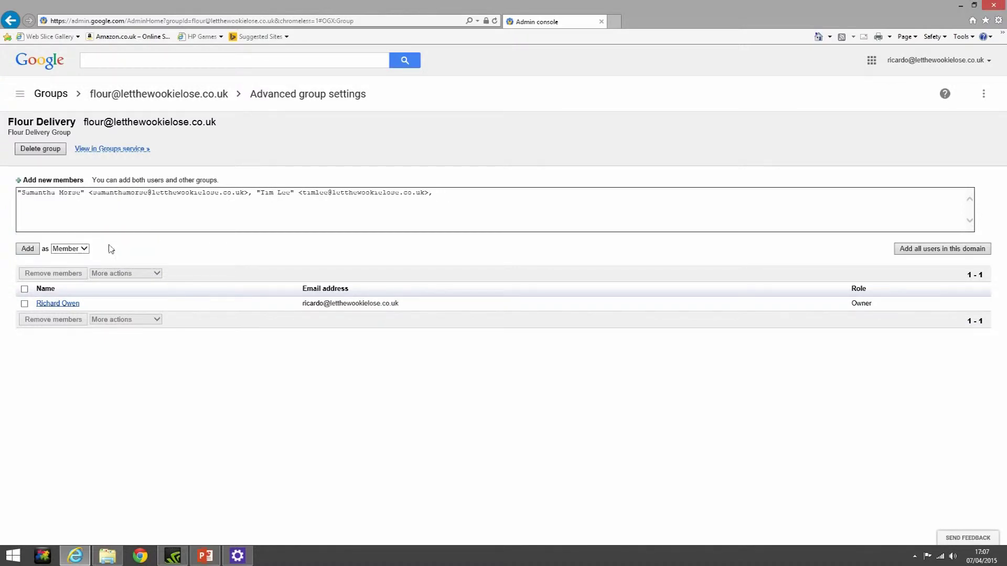
pyautogui.click(80, 250)
pyautogui.click(78, 249)
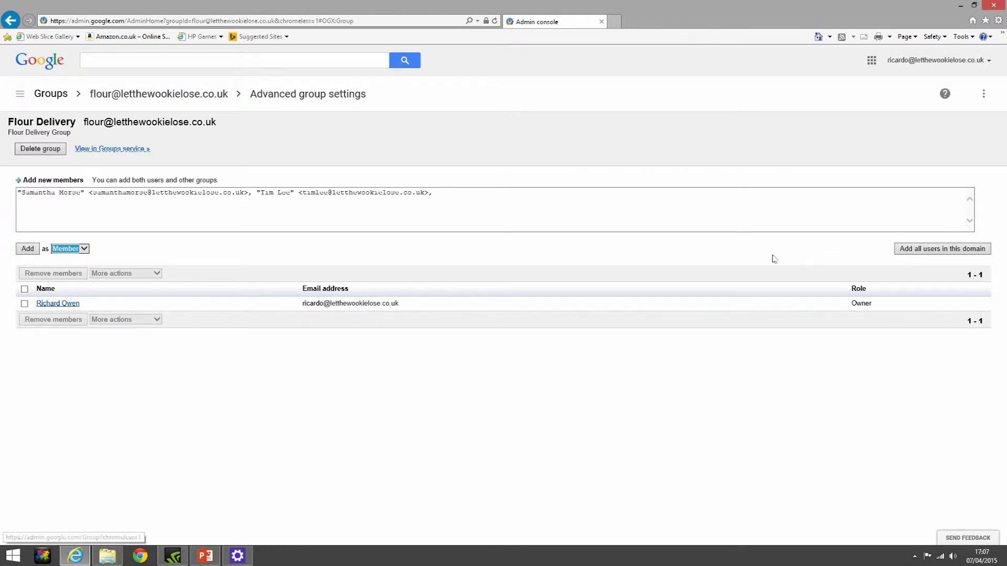
pyautogui.click(24, 250)
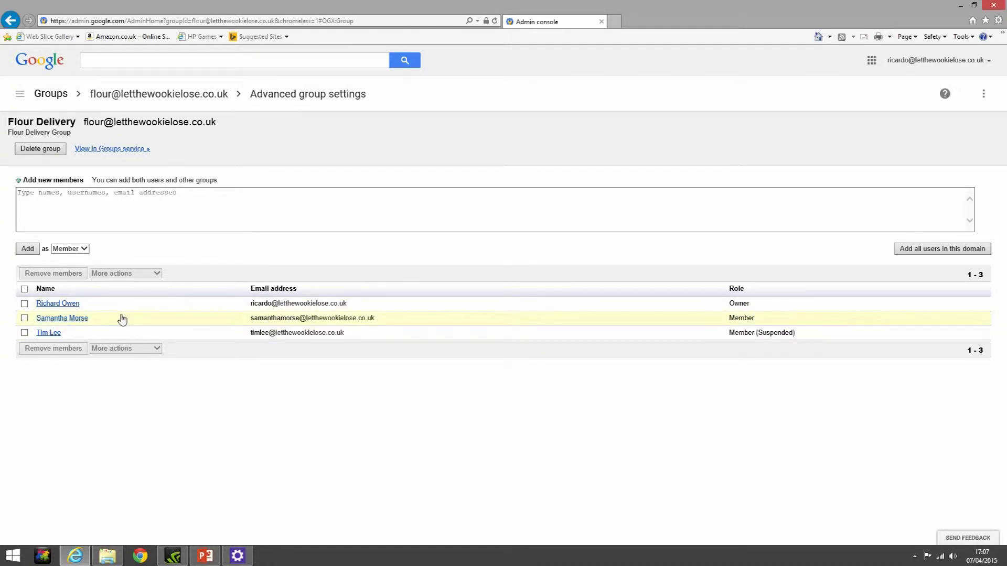
# Reopen the Flour Delivery group's user management from the groups list and remove the suspended member.
pyautogui.click(57, 97)
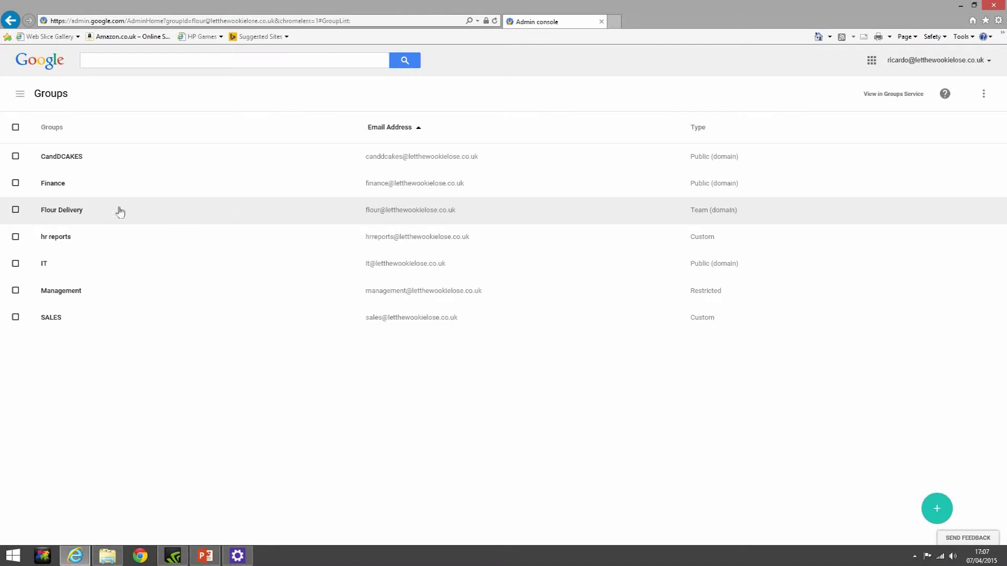
pyautogui.click(65, 210)
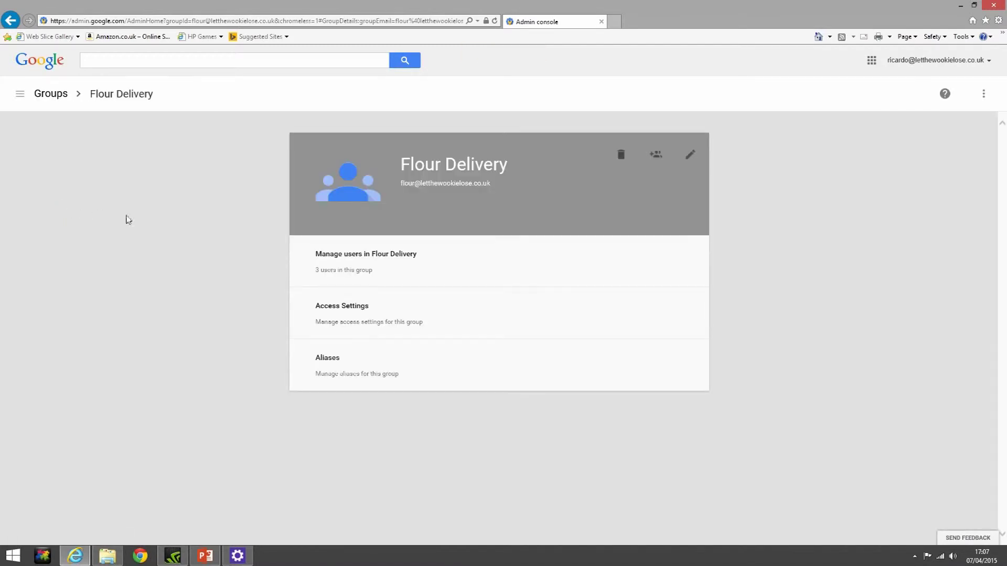
pyautogui.click(361, 270)
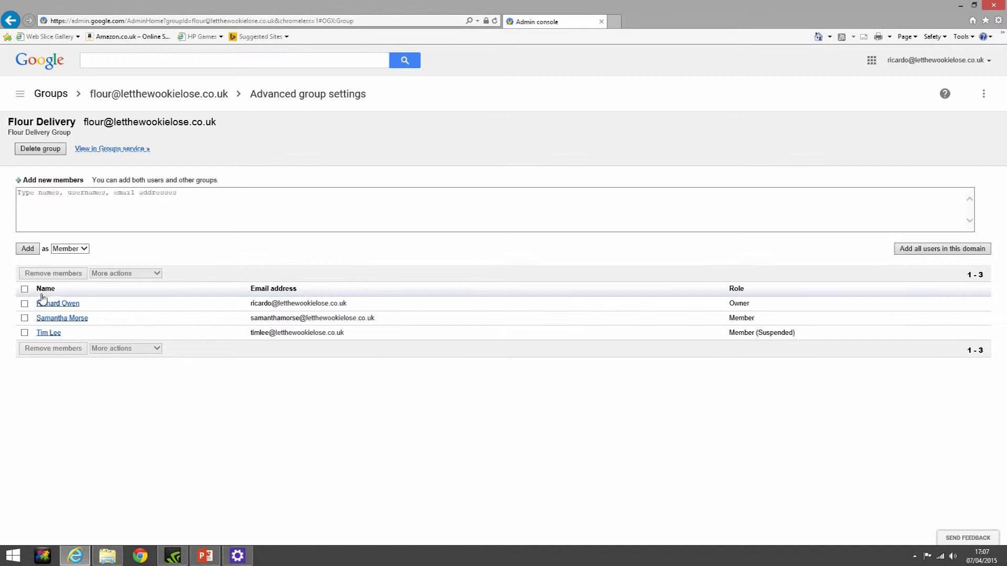
pyautogui.click(24, 333)
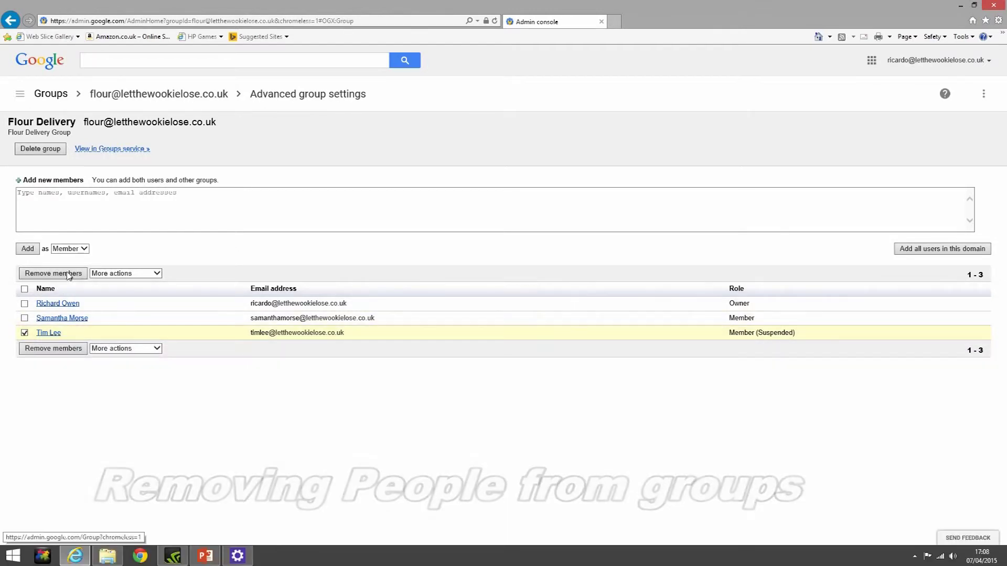
pyautogui.click(65, 275)
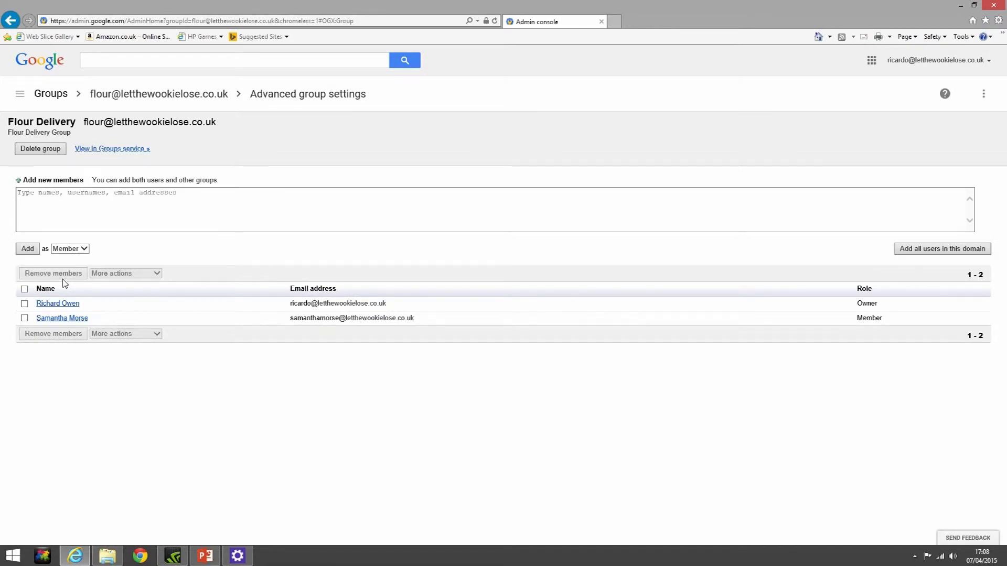
# Reopen the Flour Delivery group's user management from the groups list and add three further domain users together with the Member role.
pyautogui.click(44, 99)
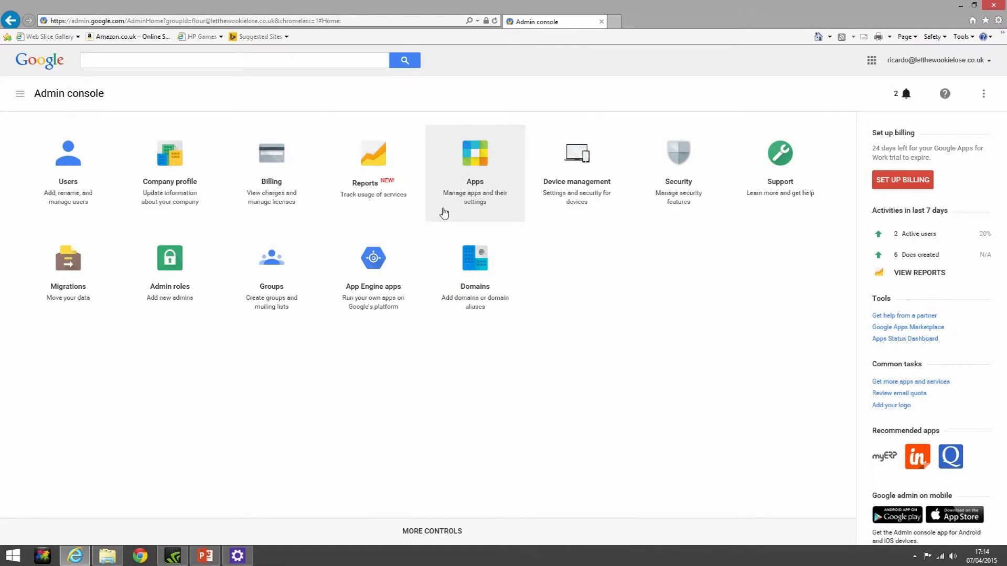
pyautogui.click(272, 256)
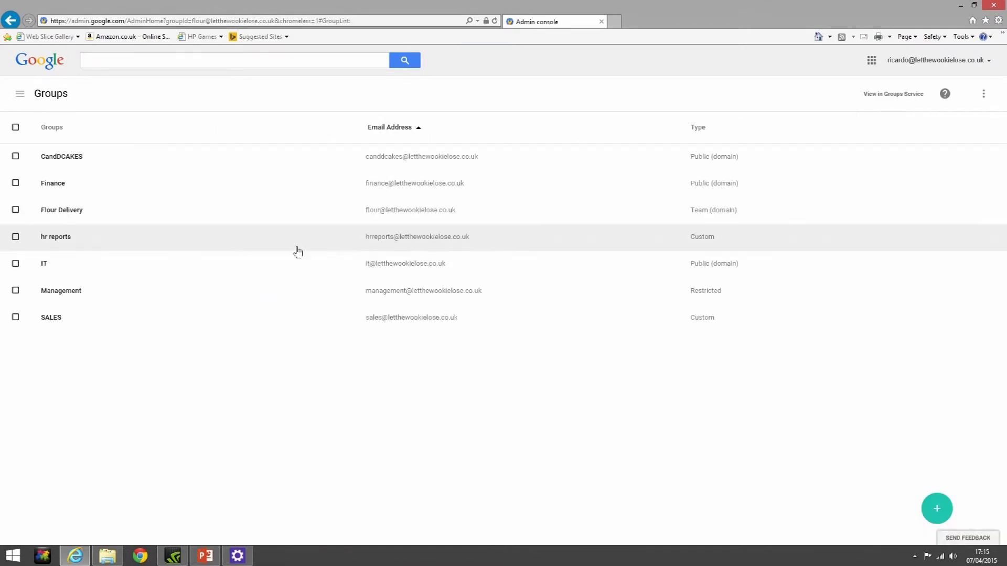
pyautogui.click(69, 216)
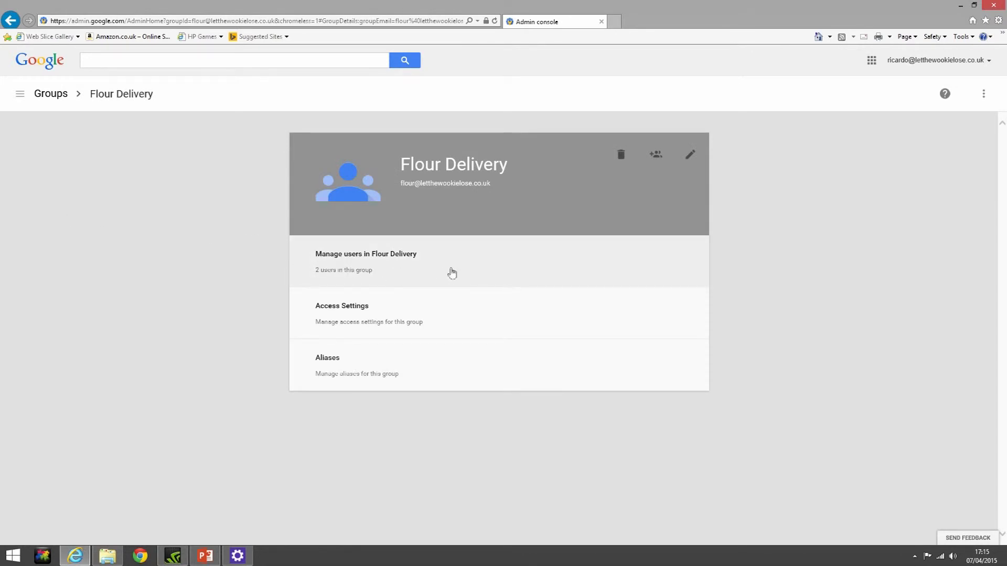
pyautogui.click(423, 263)
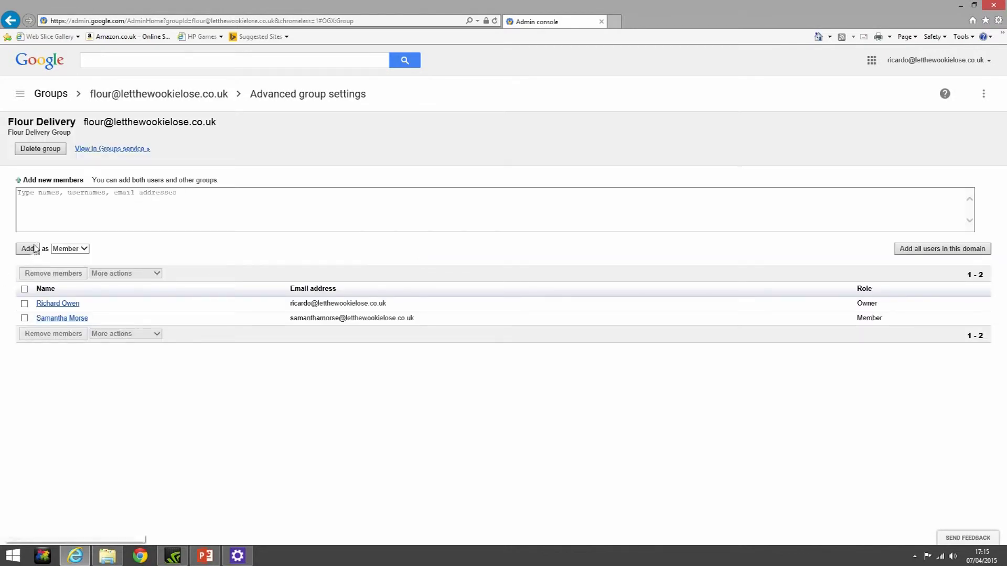
pyautogui.click(35, 203)
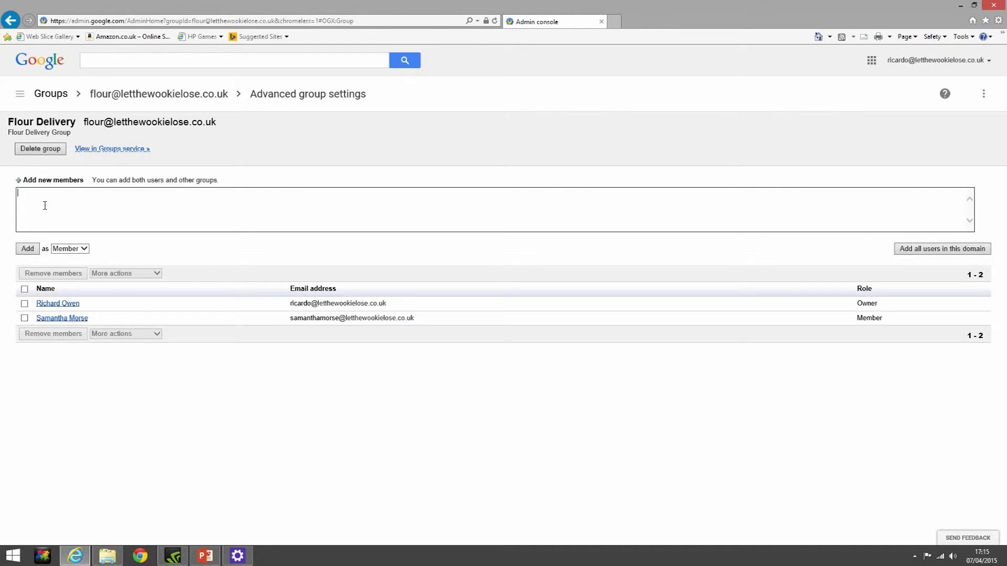
pyautogui.write('ell')
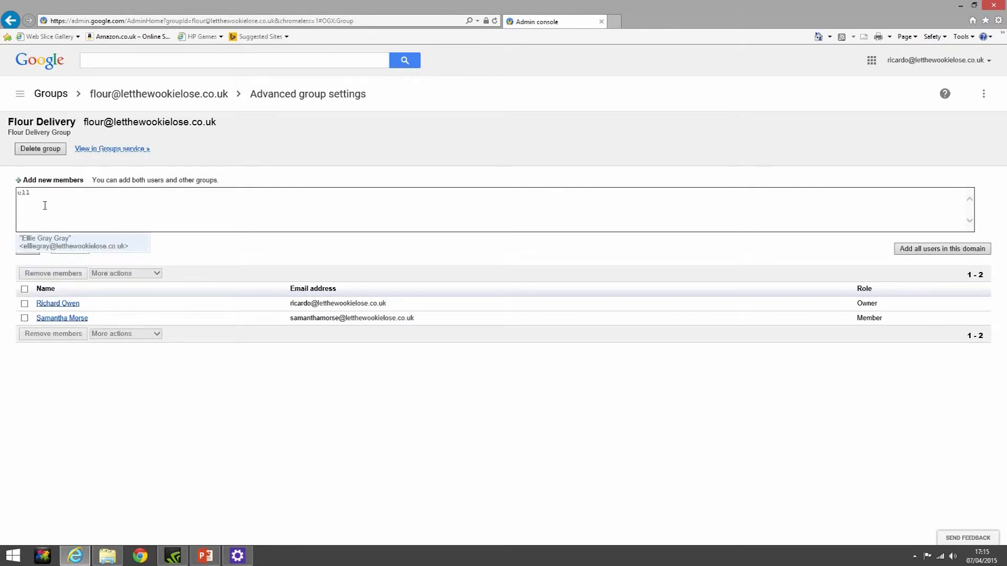
pyautogui.click(38, 242)
pyautogui.write('tim')
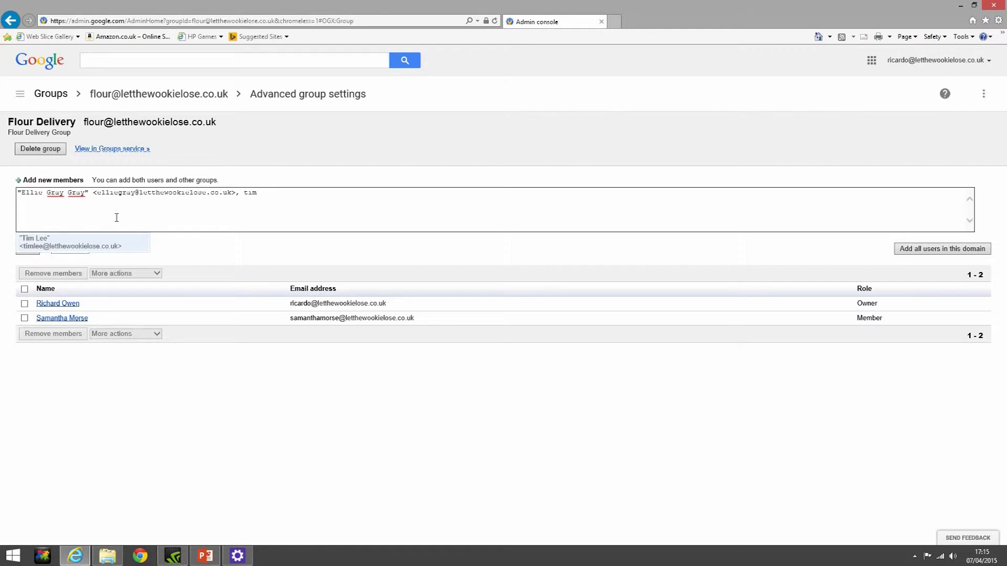
pyautogui.click(77, 242)
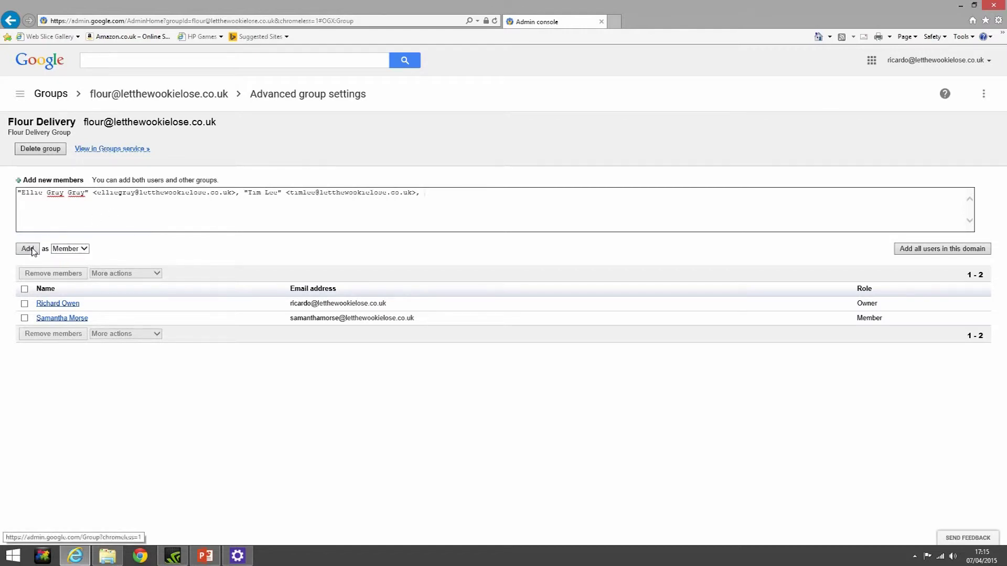
pyautogui.write('lar')
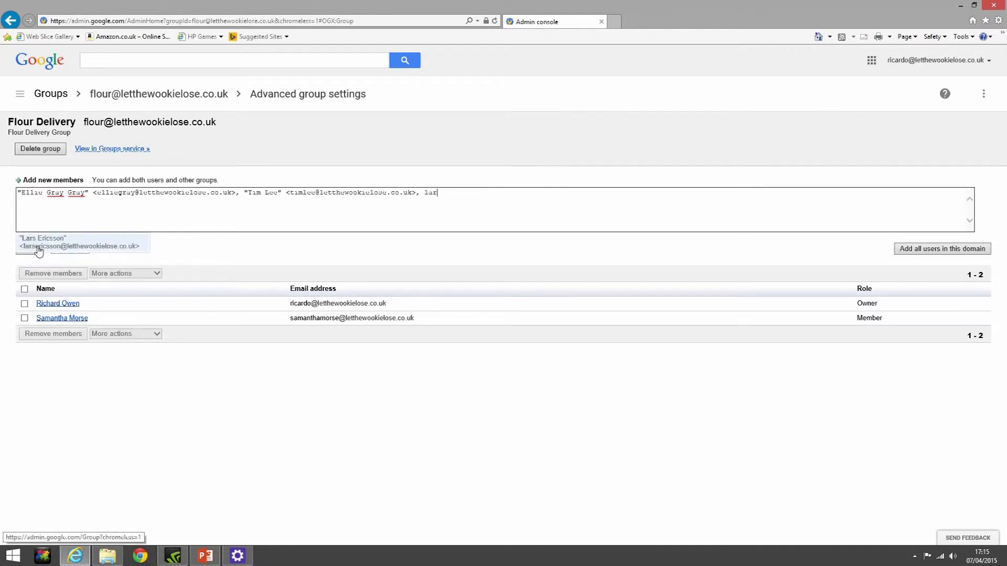
pyautogui.click(38, 250)
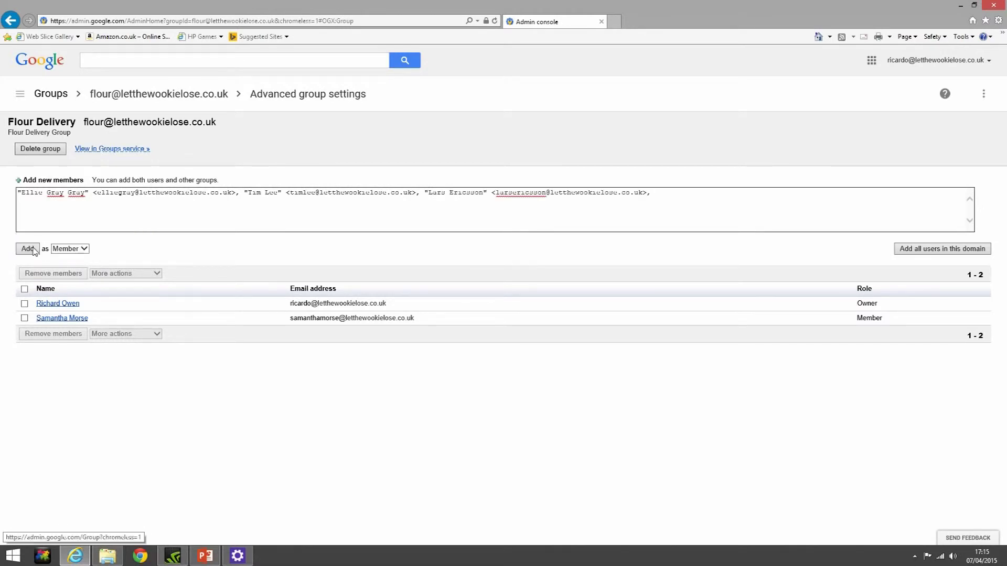
pyautogui.click(29, 249)
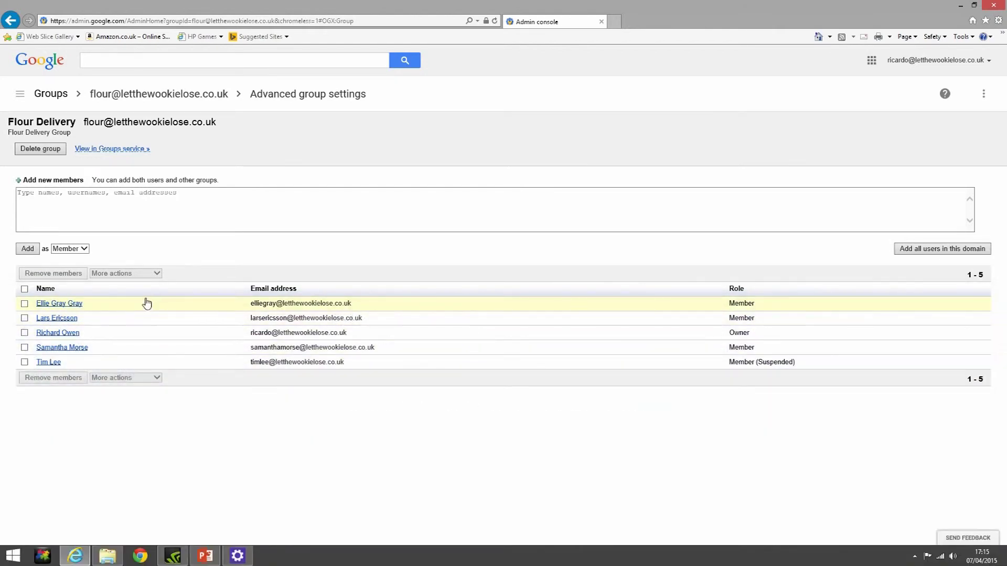
# Return to the groups list, highlight the Flour Delivery group's email address, and view the group's member list.
pyautogui.click(21, 95)
pyautogui.click(47, 138)
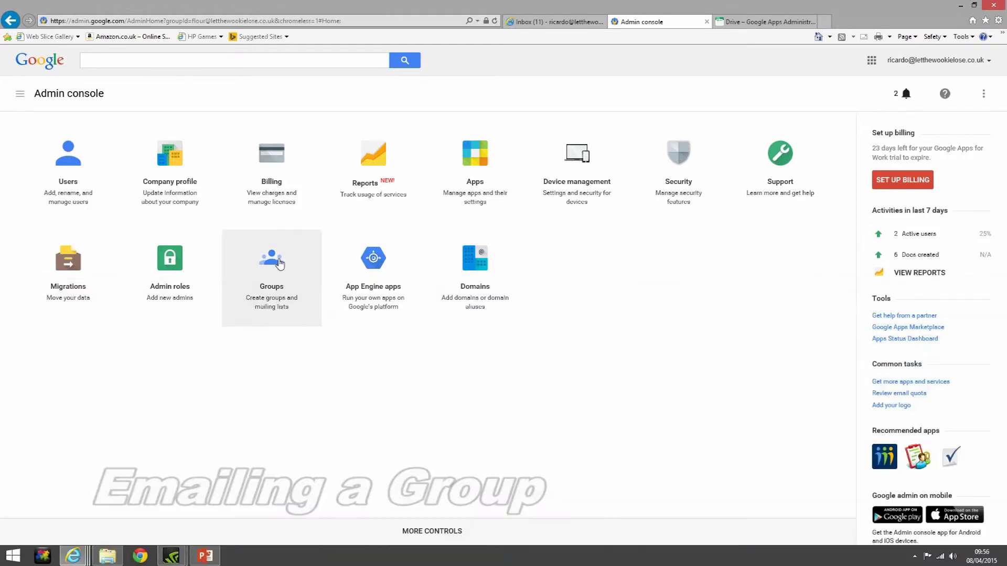
pyautogui.click(279, 264)
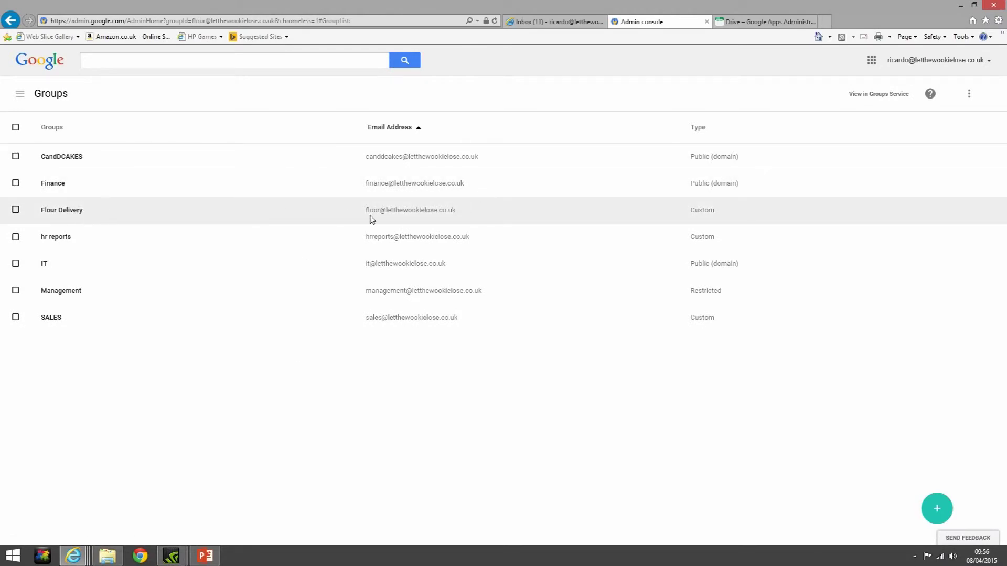
pyautogui.moveTo(367, 211); pyautogui.dragTo(459, 207)
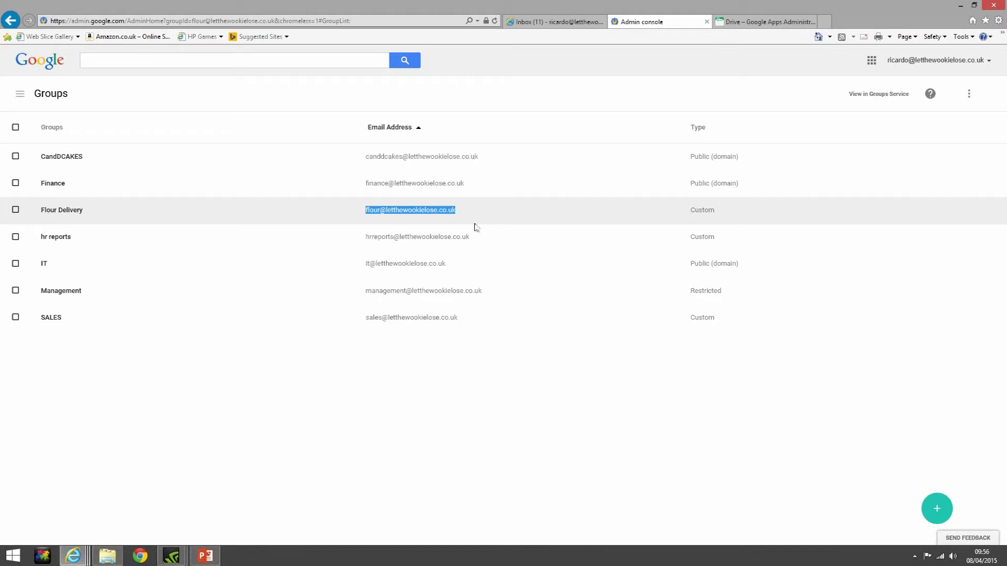
pyautogui.click(62, 213)
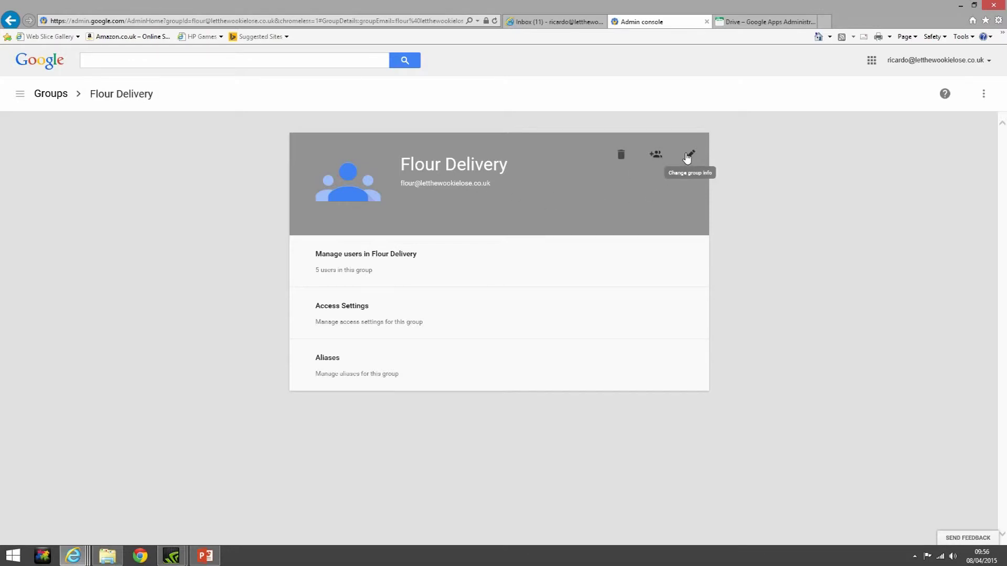
pyautogui.click(376, 259)
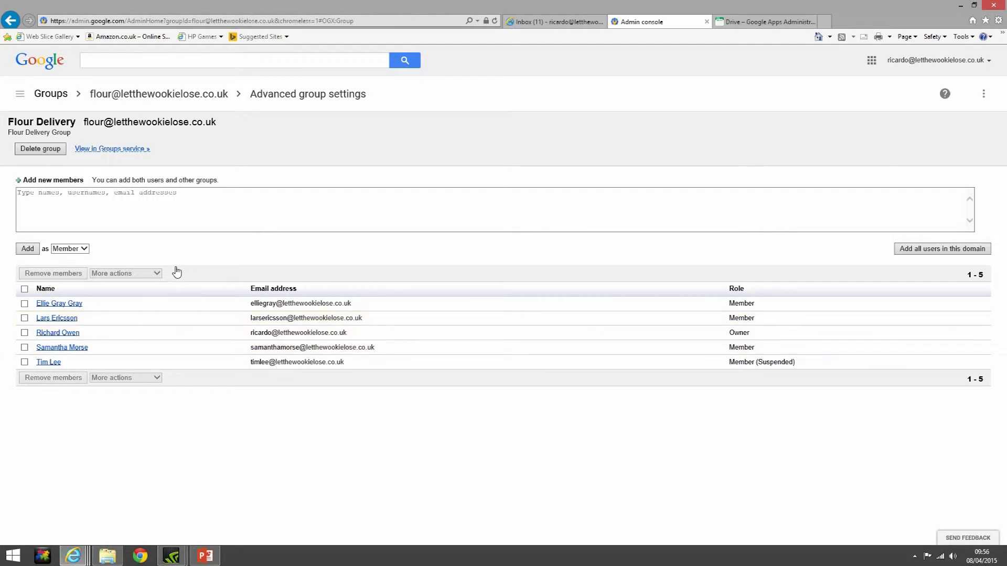
# Switch to the Gmail inbox and start a new message addressed to the Flour Delivery group's email address.
pyautogui.click(563, 25)
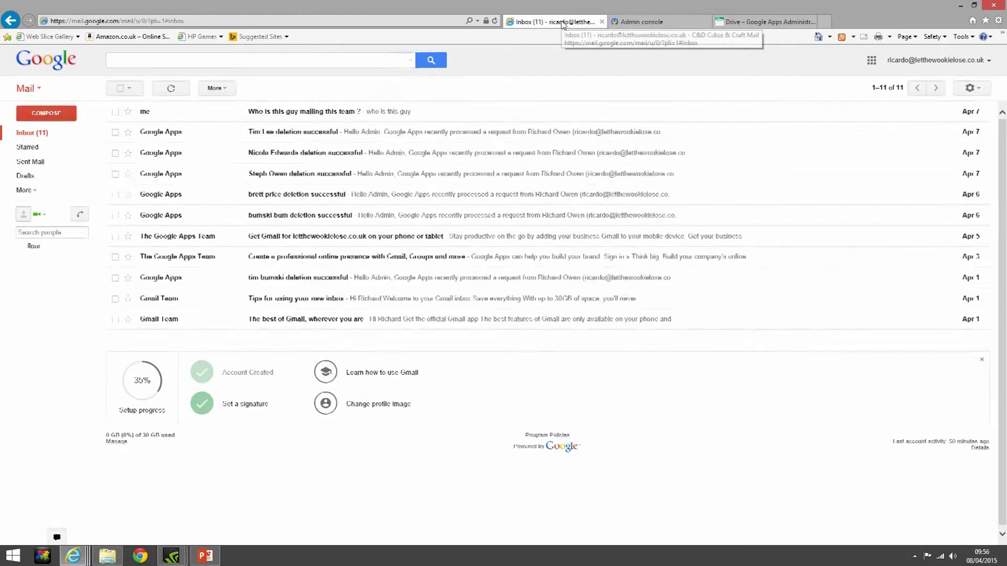
pyautogui.click(52, 115)
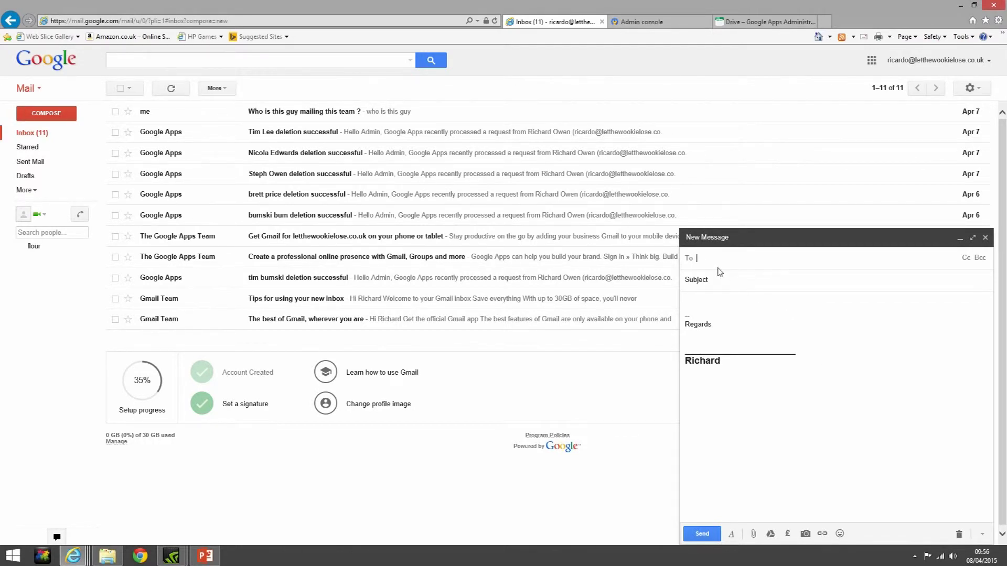
pyautogui.write('flour')
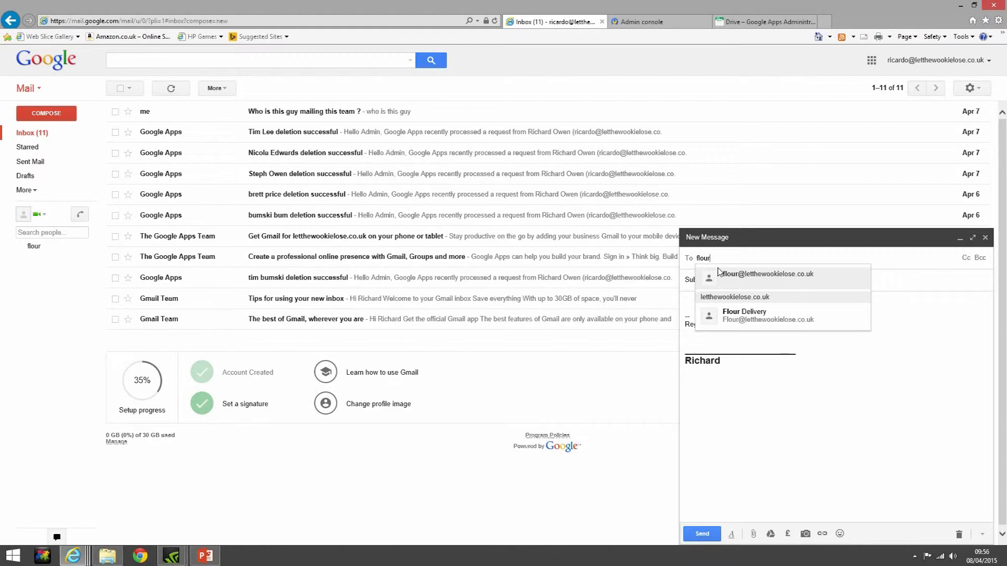
pyautogui.click(739, 279)
# Enter the subject "Testing 123" and body "testing testing 123", paste the copied caricature image below the text, and send the message.
pyautogui.click(739, 280)
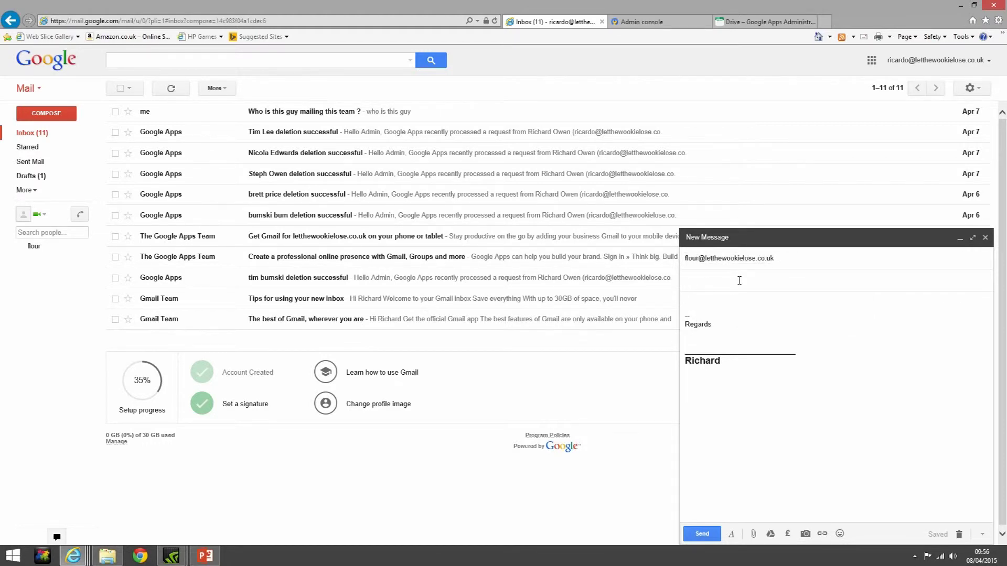
pyautogui.write('Testing 123')
pyautogui.click(709, 301)
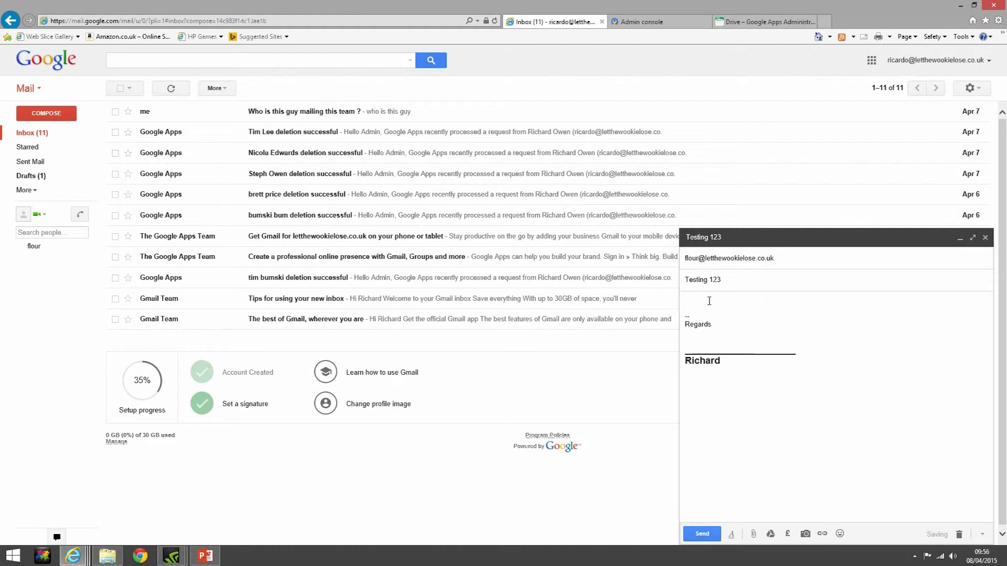
pyautogui.write('testing testing 123')
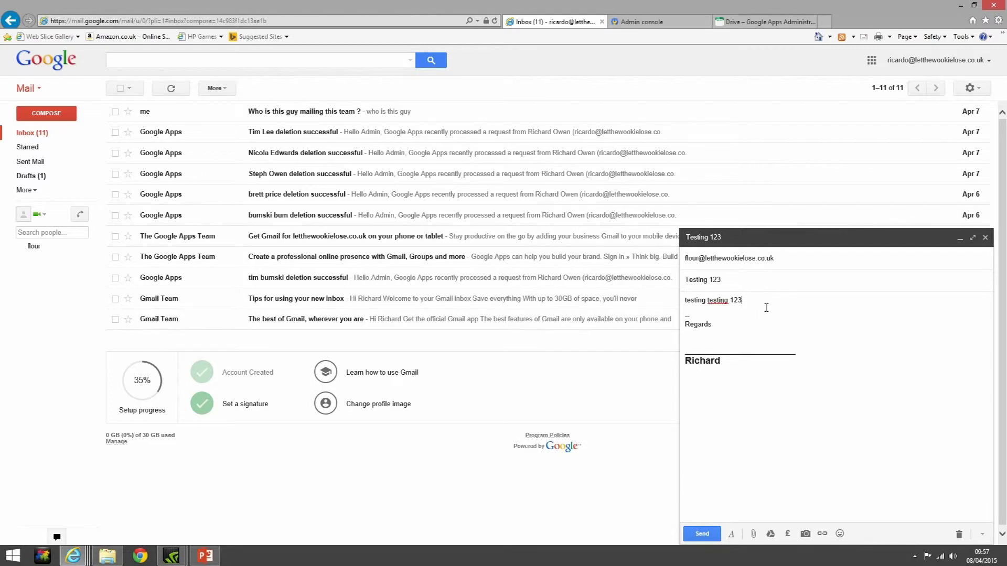
pyautogui.press('Return')
pyautogui.hotkey('ctrl', 'v')
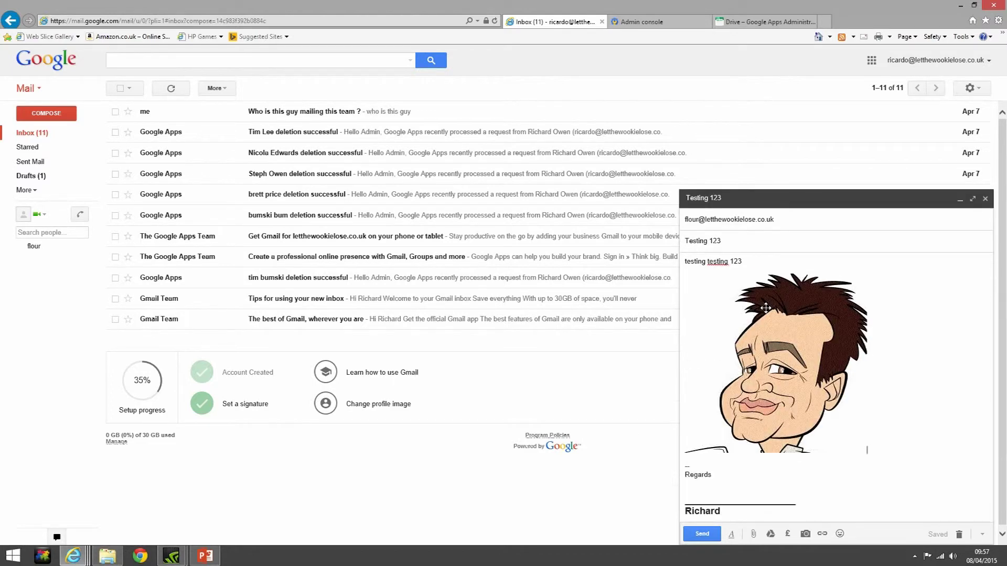
pyautogui.click(702, 535)
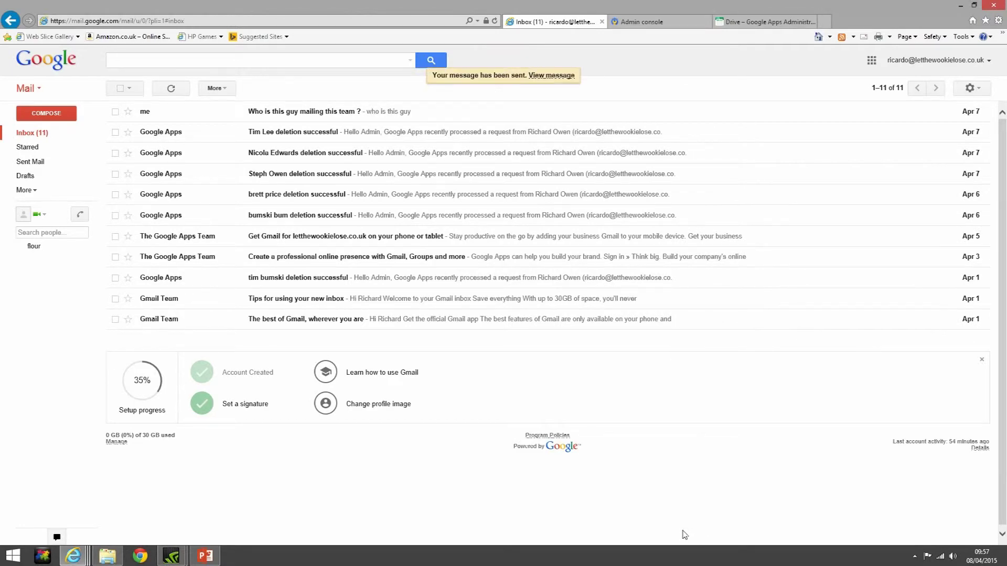
# Refresh the inbox, switch back to the Admin console, and view the "Testing 123" topic in the Flour Delivery group's Groups service.
pyautogui.click(172, 91)
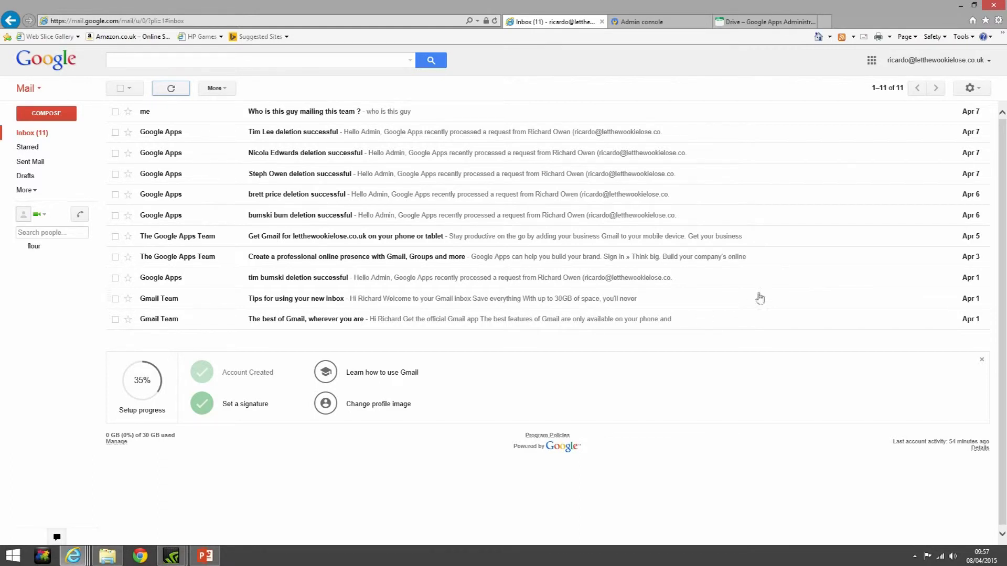
pyautogui.click(655, 24)
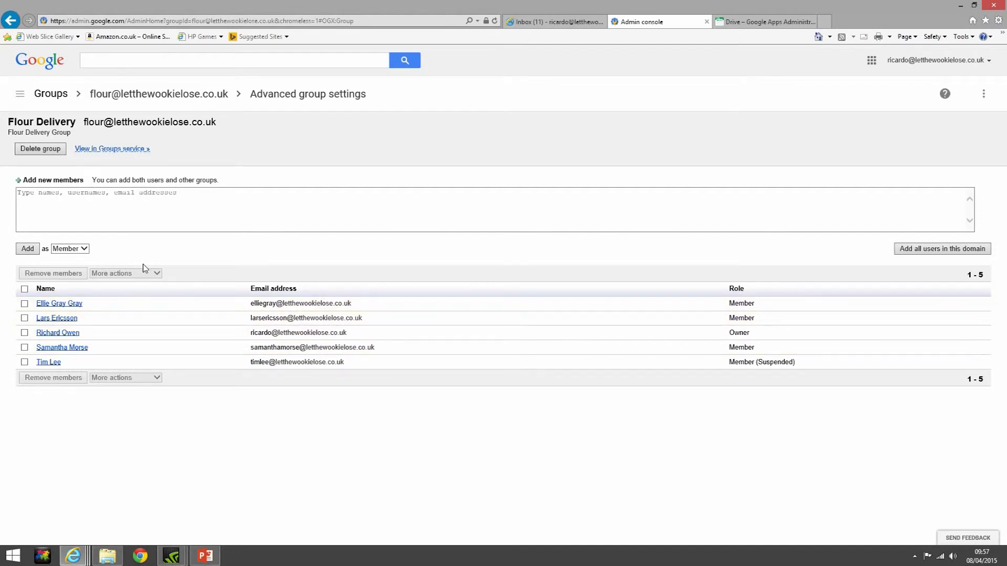
pyautogui.click(104, 151)
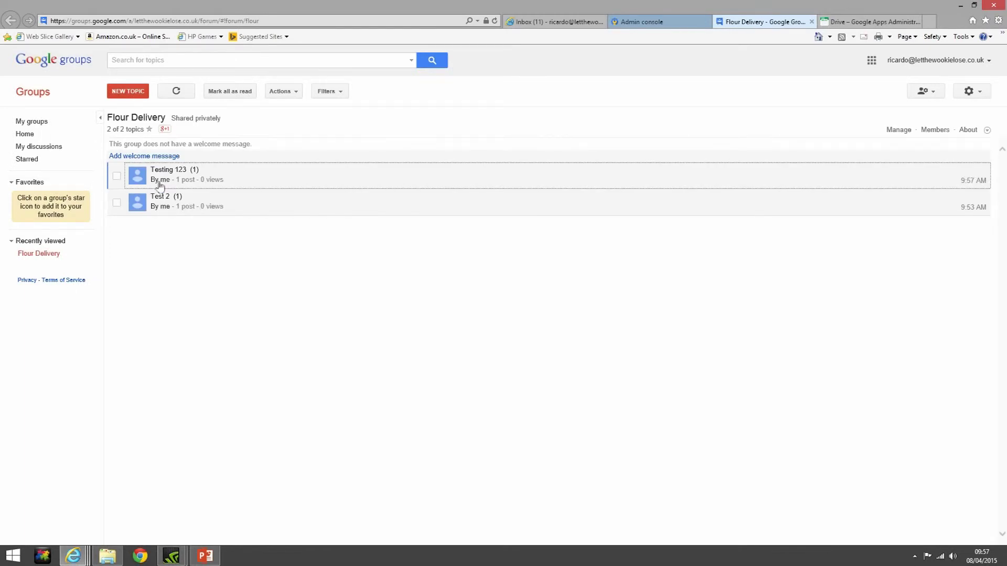
pyautogui.click(179, 179)
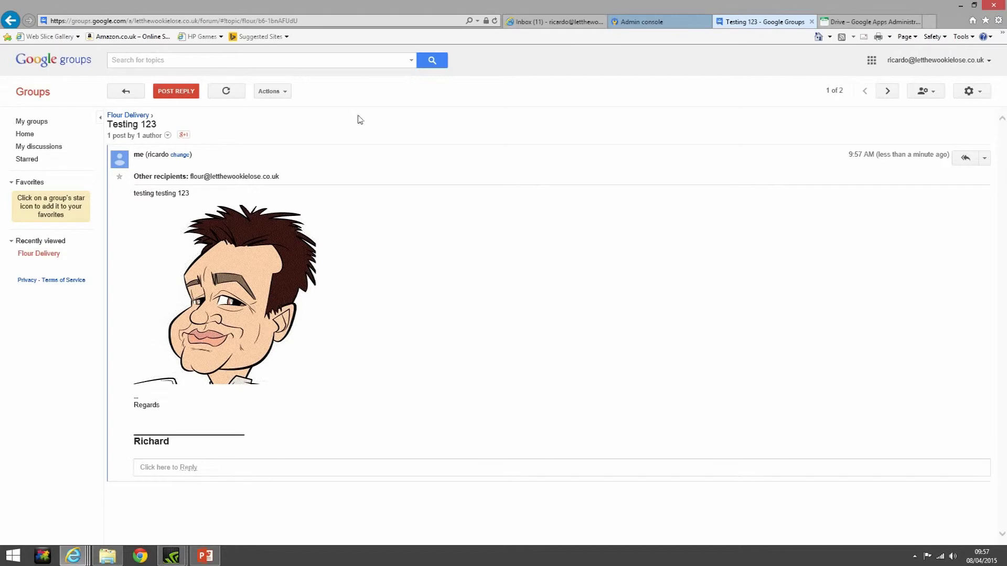
# Start a reply to the "Testing 123" topic, keeping the group's address in copy, and write "response" above the quoted text.
pyautogui.click(183, 97)
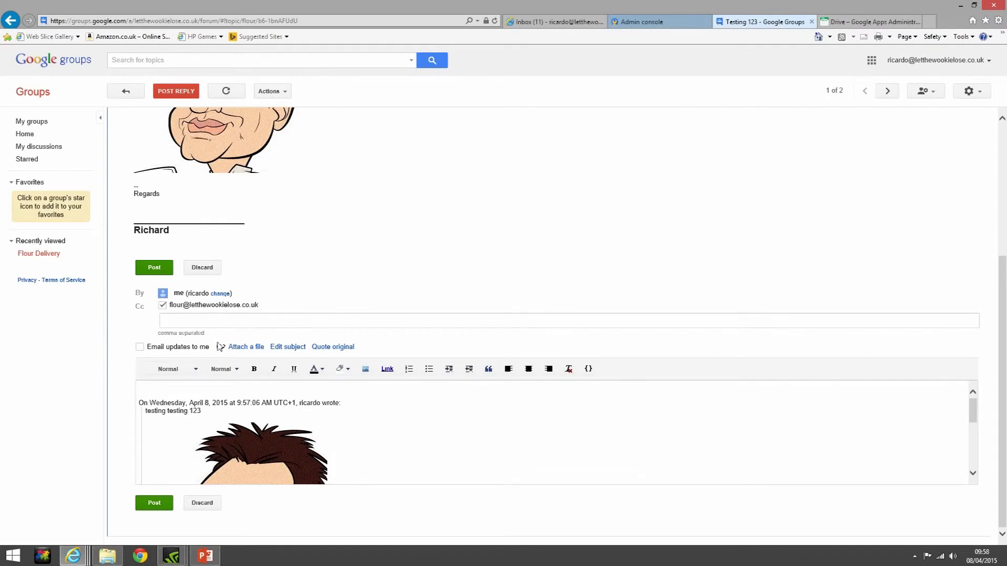
pyautogui.click(163, 305)
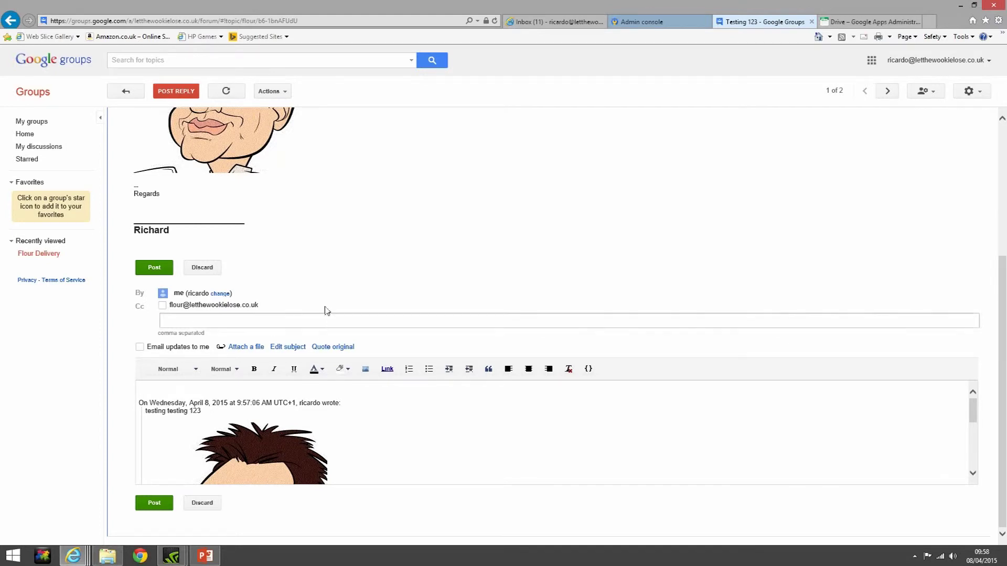
pyautogui.click(163, 306)
pyautogui.click(148, 390)
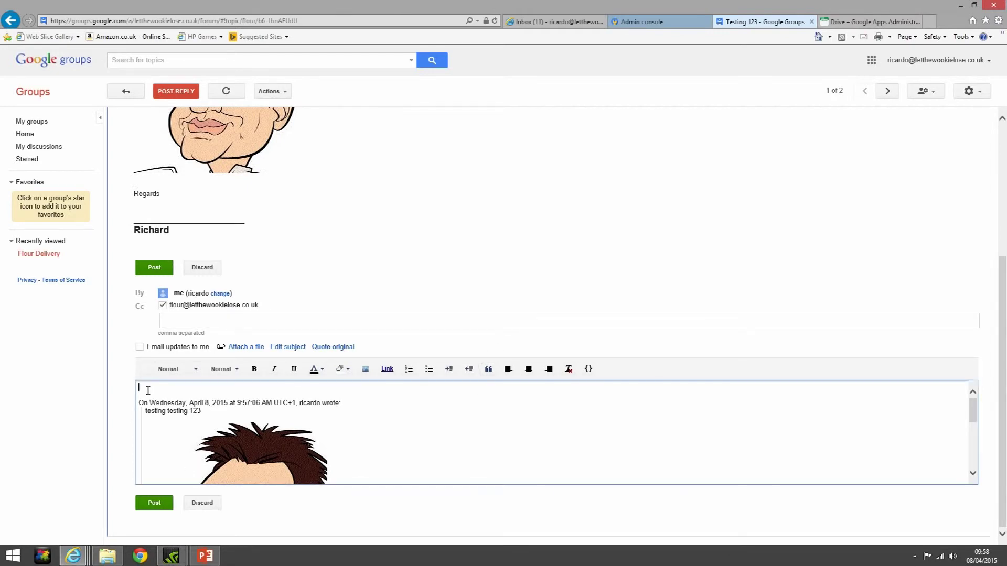
pyautogui.write('res')
# Format the word "response" in red at Huge size, and post the reply to the group.
pyautogui.doubleClick(179, 393)
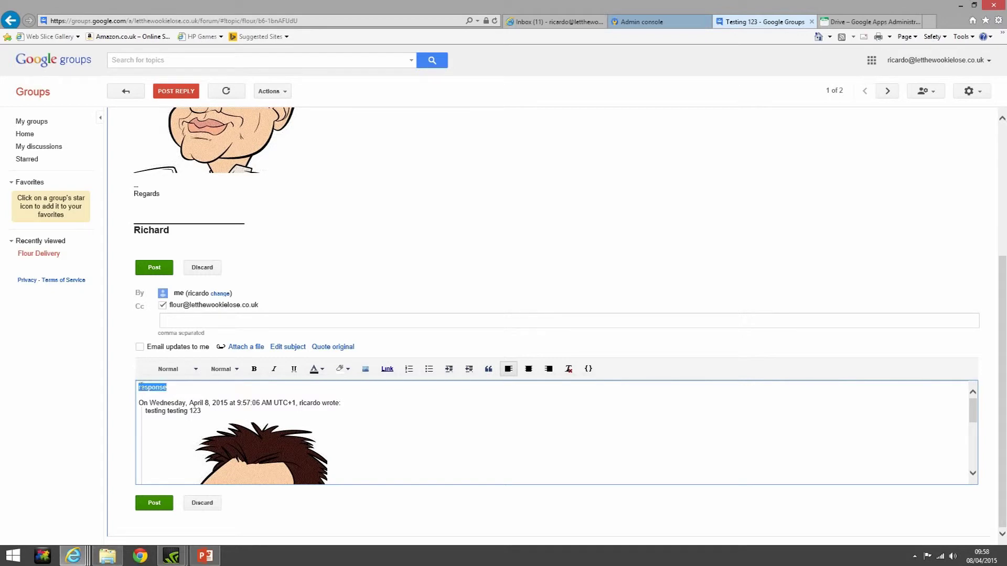
pyautogui.click(323, 370)
pyautogui.click(314, 399)
pyautogui.click(224, 369)
pyautogui.click(234, 429)
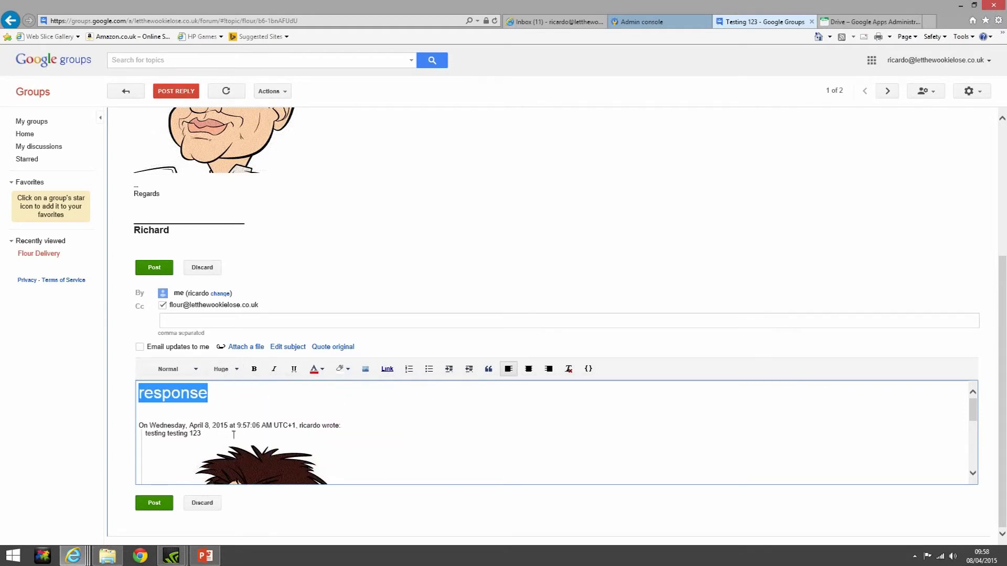
pyautogui.click(155, 504)
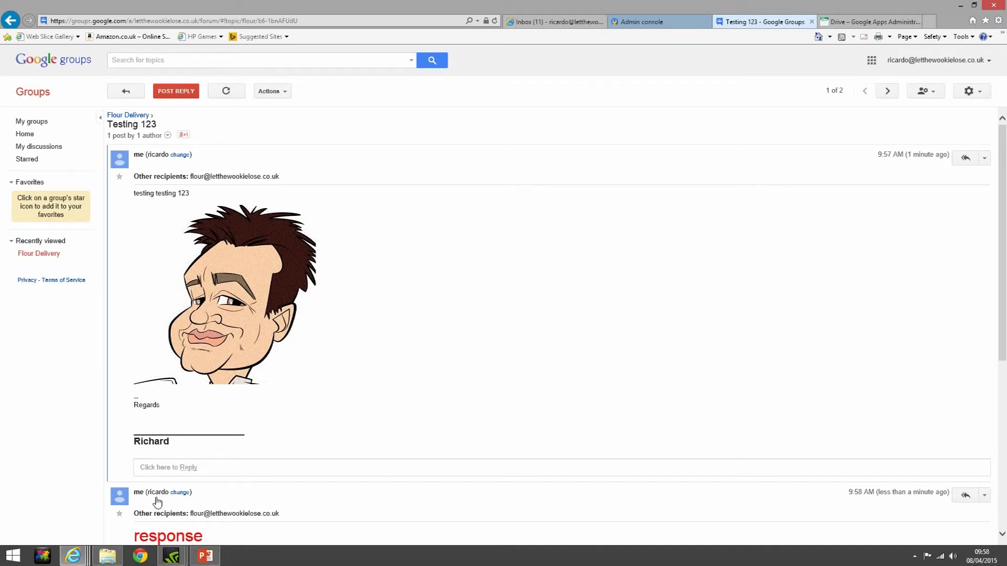
pyautogui.click(125, 93)
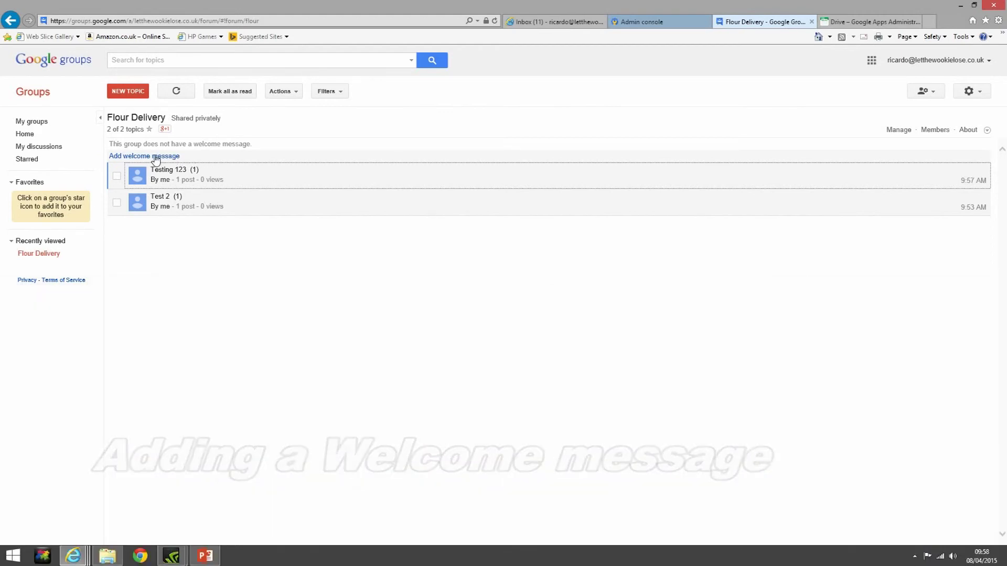
# Add a welcome message to the Flour Delivery group reading "Welcome to the C&D Cakes" with "Flour Delivery Team" on a second line.
pyautogui.click(156, 159)
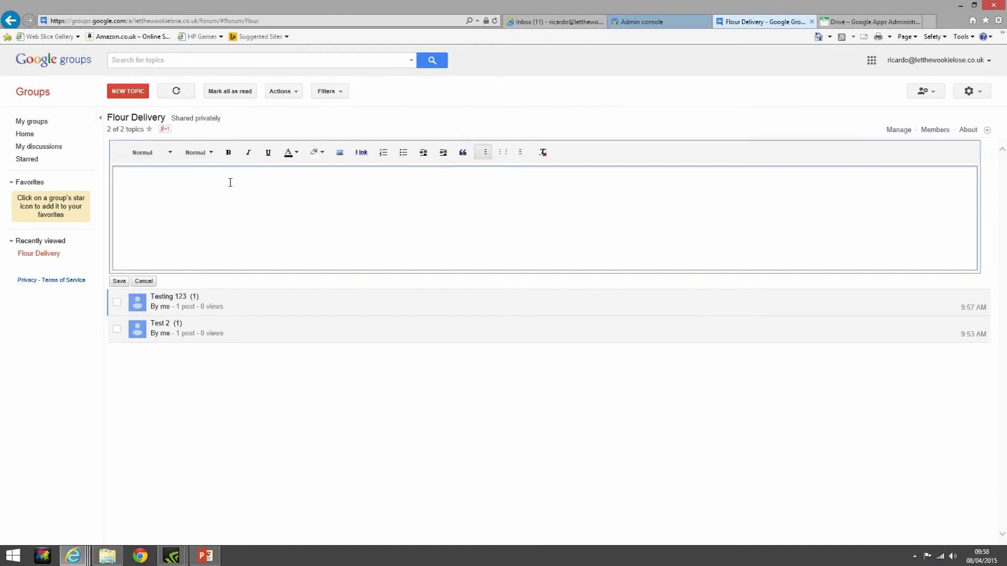
pyautogui.write('Welcome to the C&D Cakes')
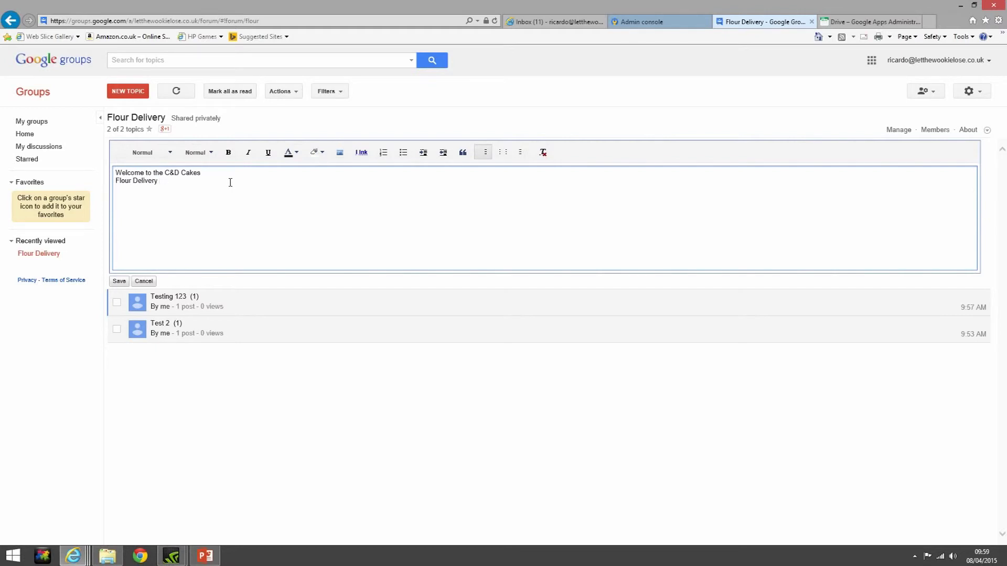
pyautogui.write('am')
# Format the whole welcome message as bold, red, Huge and centred, and save it.
pyautogui.hotkey('ctrl', 'a')
pyautogui.click(228, 152)
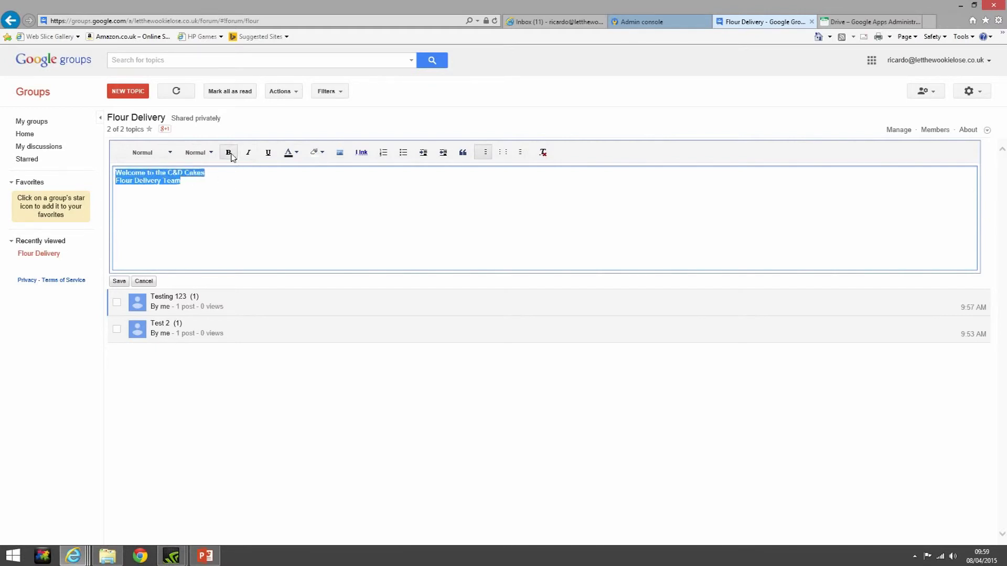
pyautogui.click(296, 152)
pyautogui.click(287, 179)
pyautogui.click(211, 152)
pyautogui.click(212, 209)
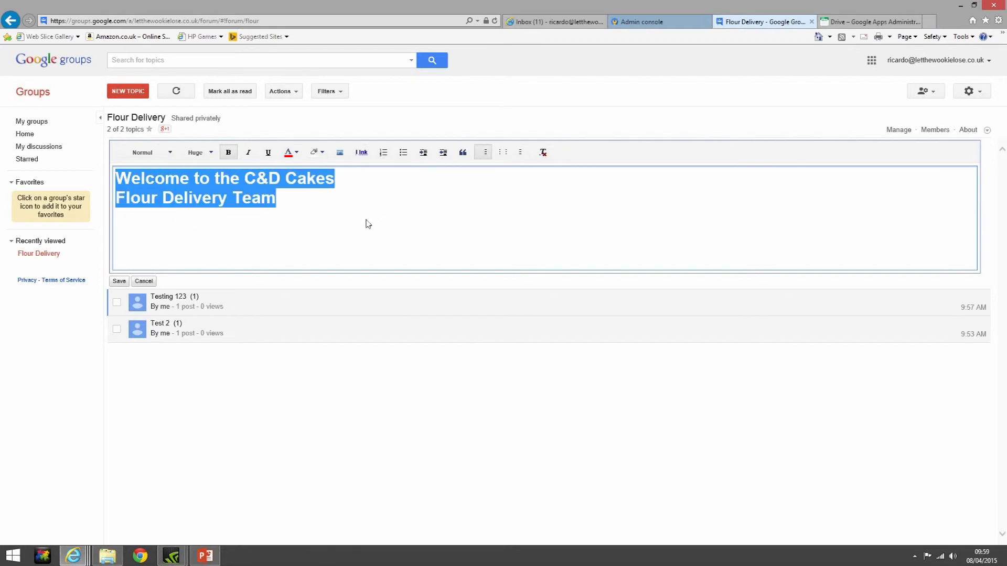
pyautogui.click(503, 152)
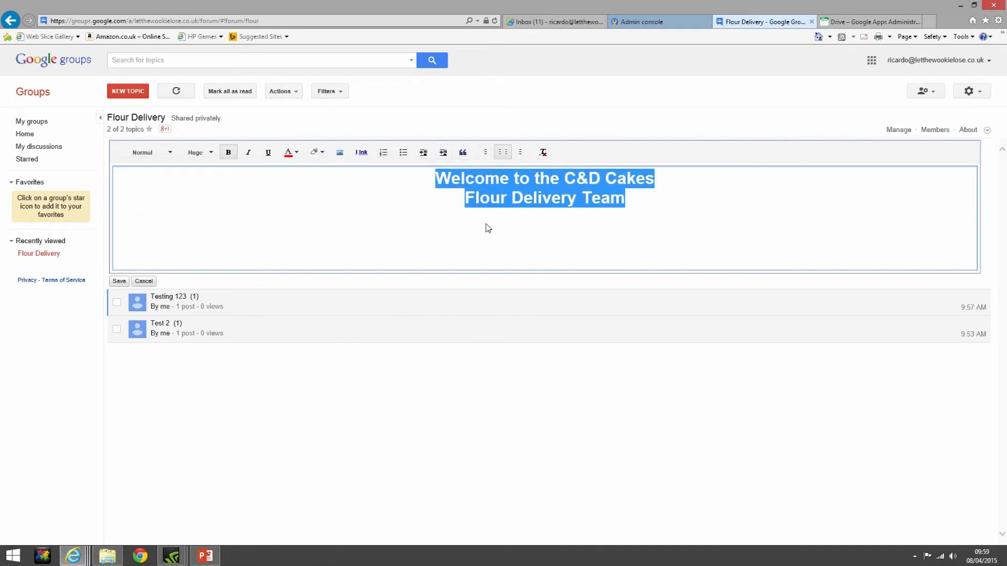
pyautogui.click(628, 205)
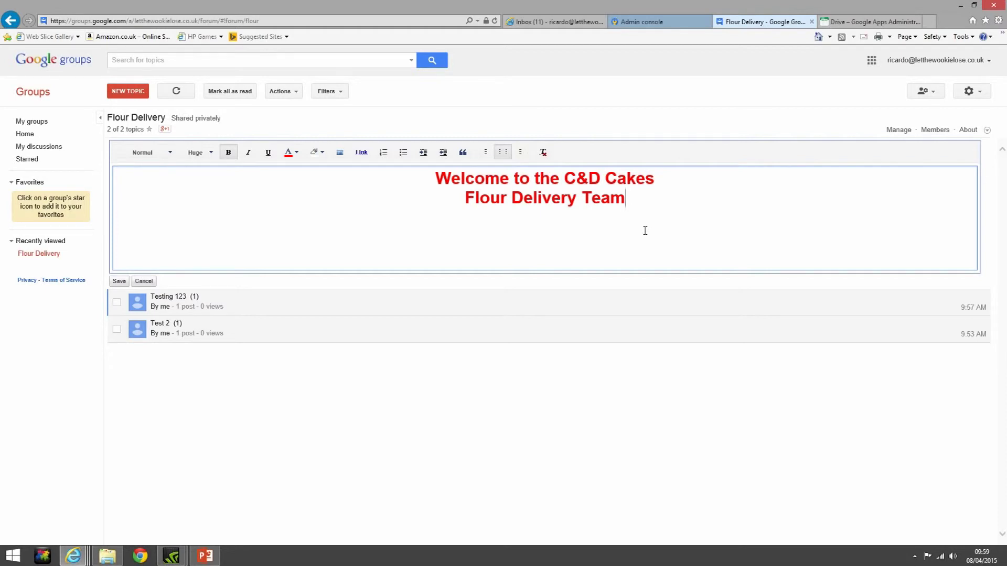
pyautogui.click(121, 282)
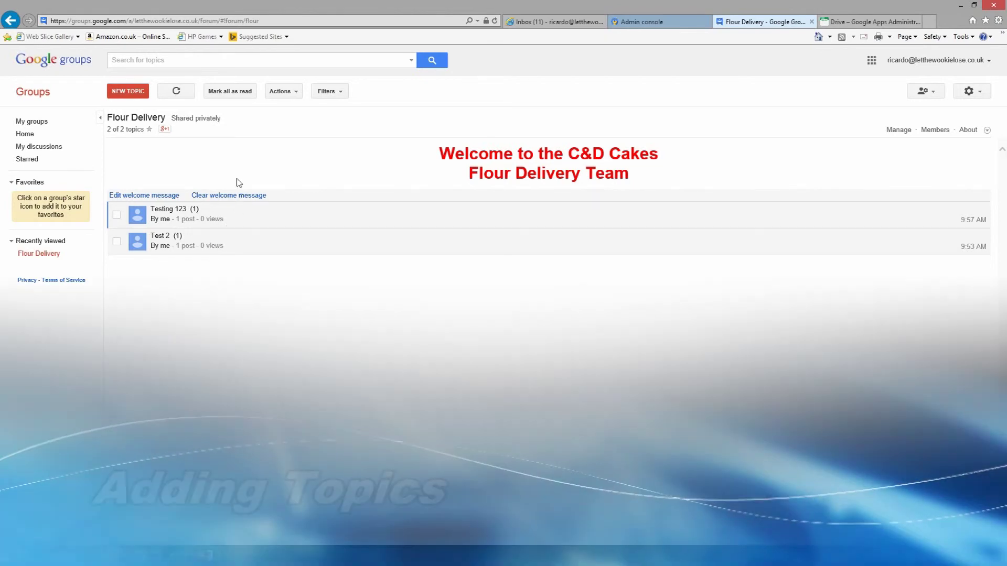
# Start a new locked topic displayed at the top, with the subject "Who is this Guy emailing the team - BEWARE".
pyautogui.click(131, 94)
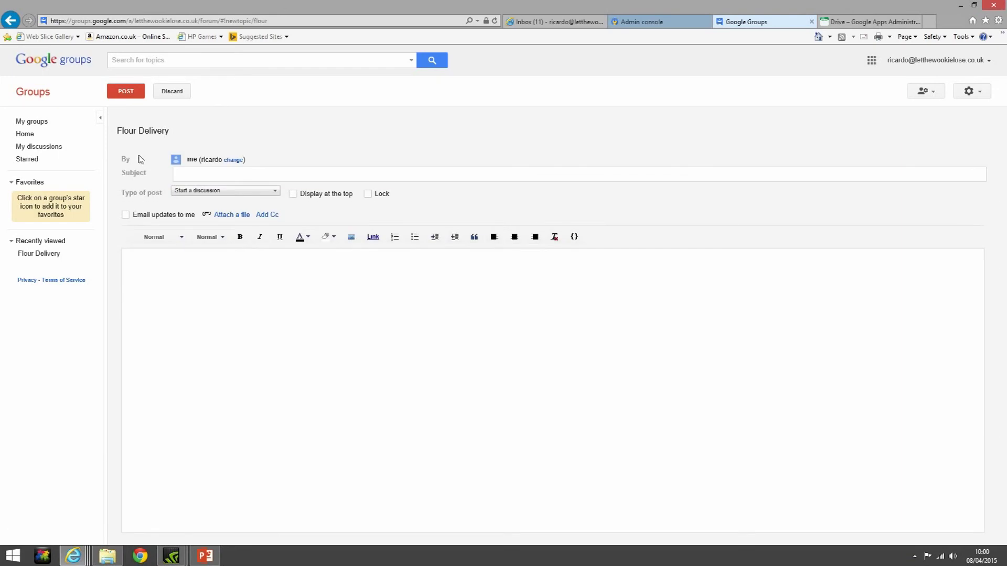
pyautogui.click(293, 194)
pyautogui.click(368, 194)
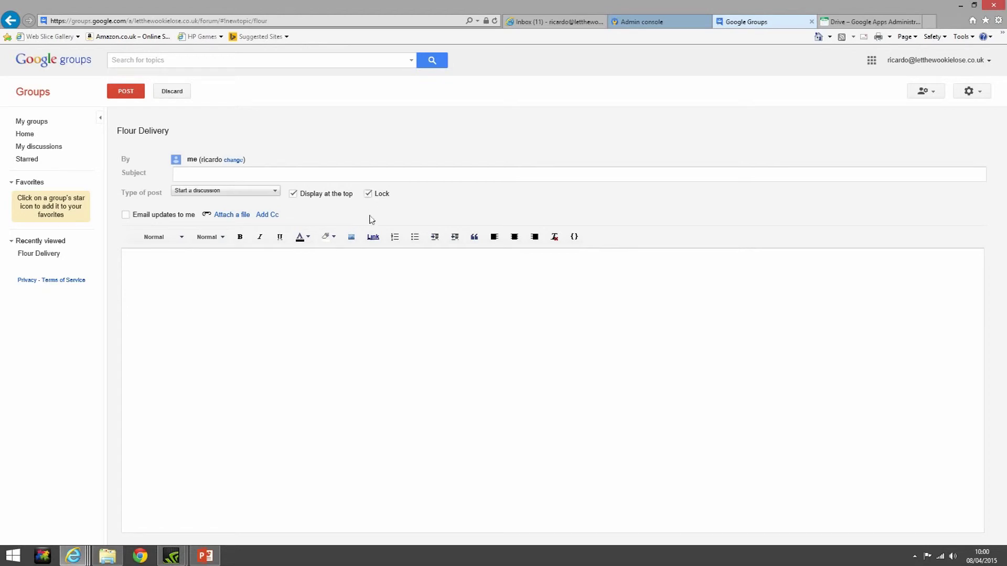
pyautogui.click(238, 174)
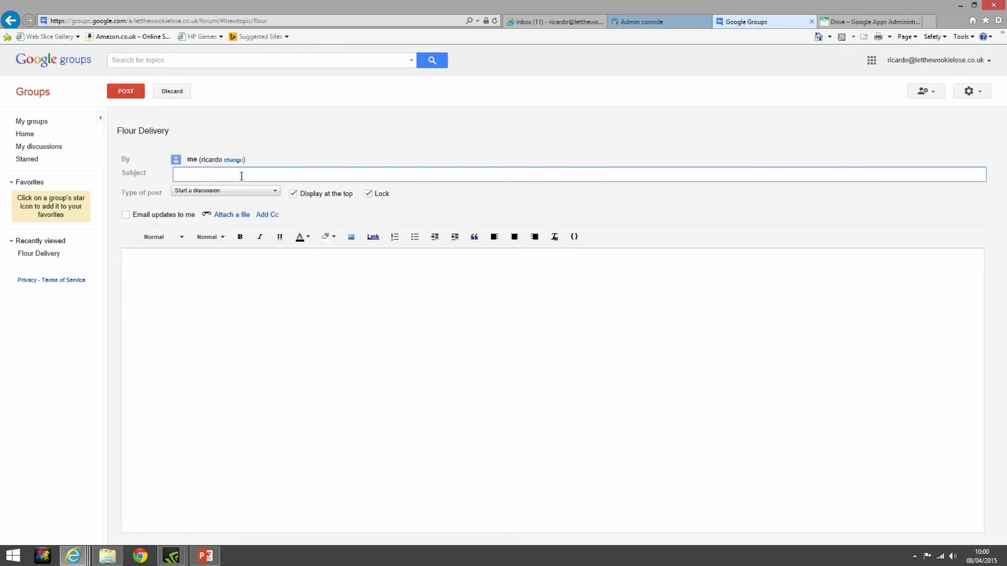
pyautogui.write('Who is this Guy emailing the')
# Paste the copied caricature into the topic body and write "WARNING" below it in bold, red, Huge text.
pyautogui.click(214, 285)
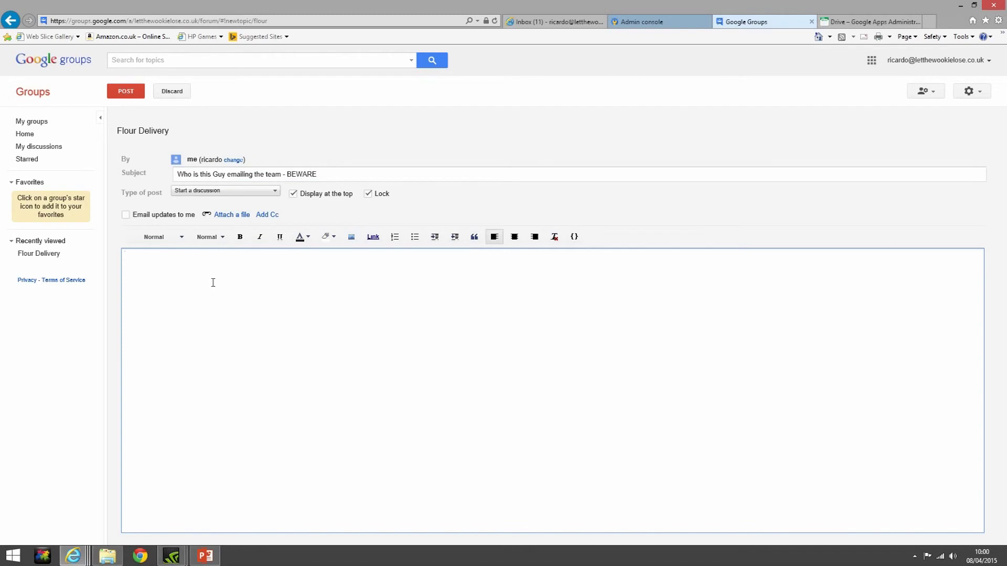
pyautogui.hotkey('ctrl', 'v')
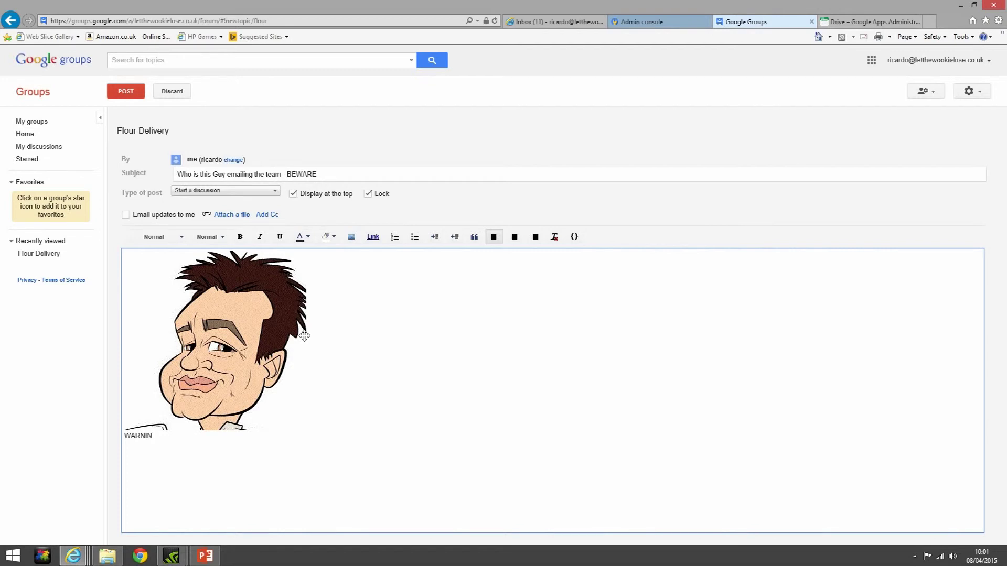
pyautogui.moveTo(186, 436); pyautogui.dragTo(124, 442)
pyautogui.click(239, 236)
pyautogui.click(303, 237)
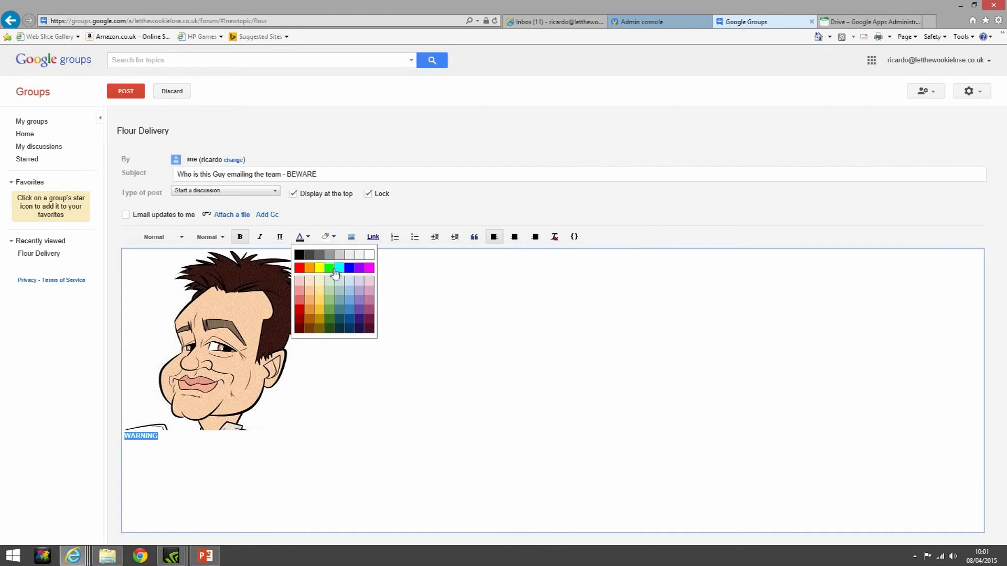
pyautogui.click(300, 268)
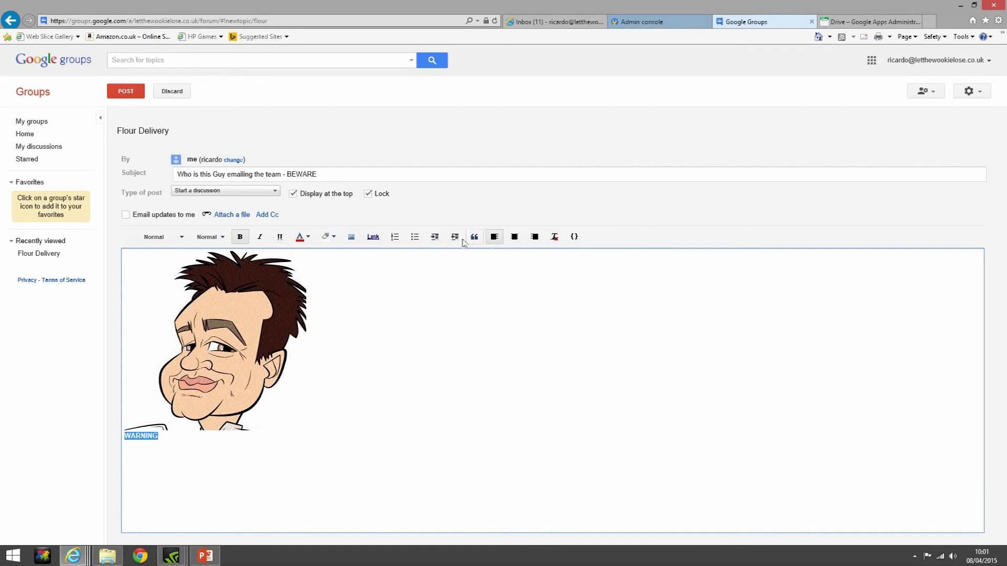
pyautogui.click(210, 237)
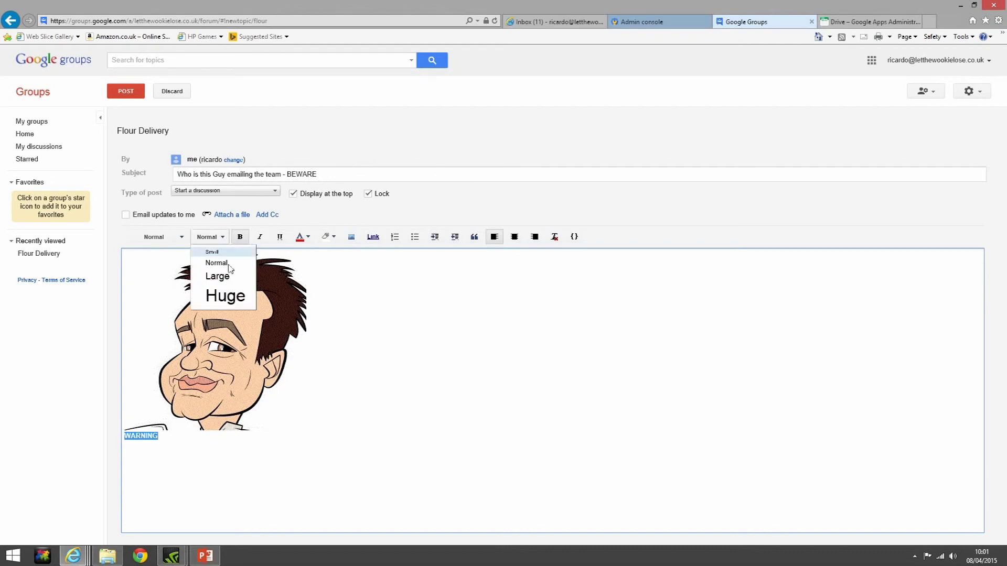
pyautogui.click(226, 294)
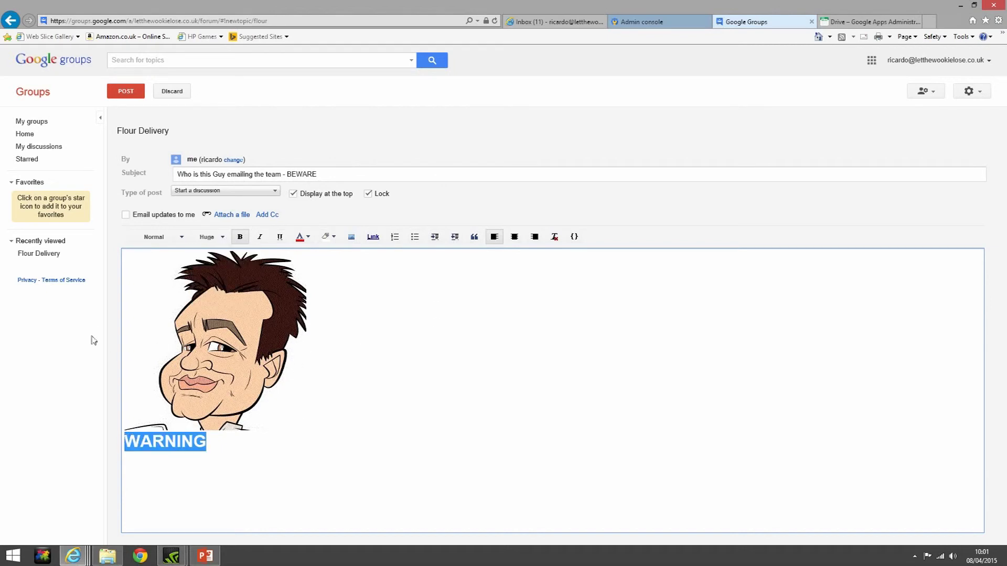
# Centre the caricature and the word "WARNING", and post the topic to the group.
pyautogui.click(184, 318)
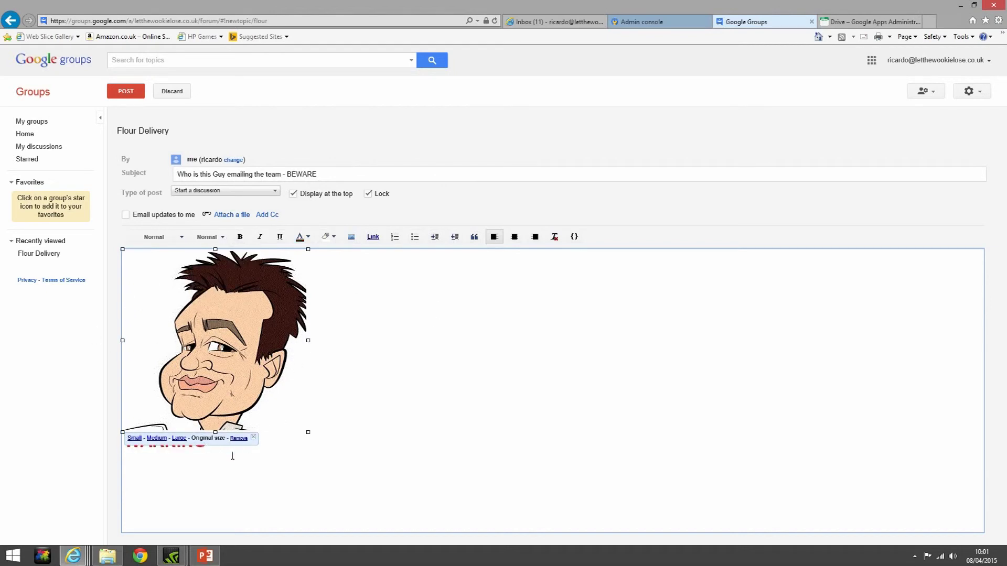
pyautogui.click(514, 239)
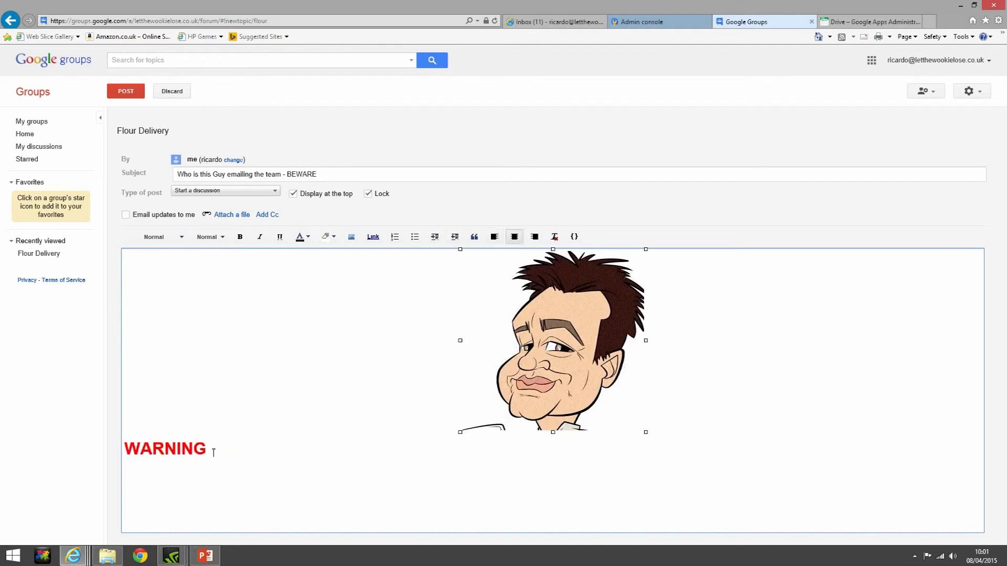
pyautogui.moveTo(213, 452); pyautogui.dragTo(129, 450)
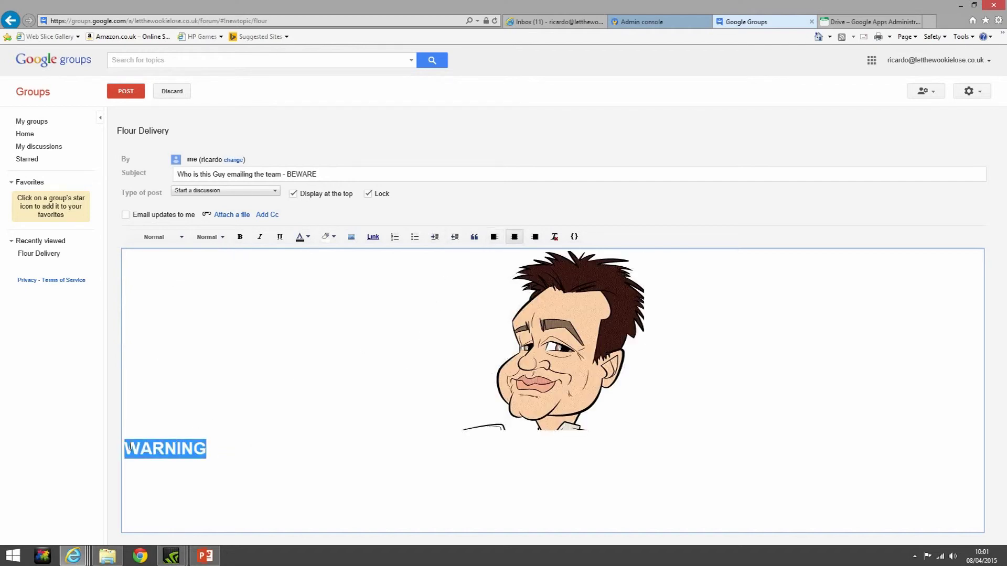
pyautogui.click(521, 241)
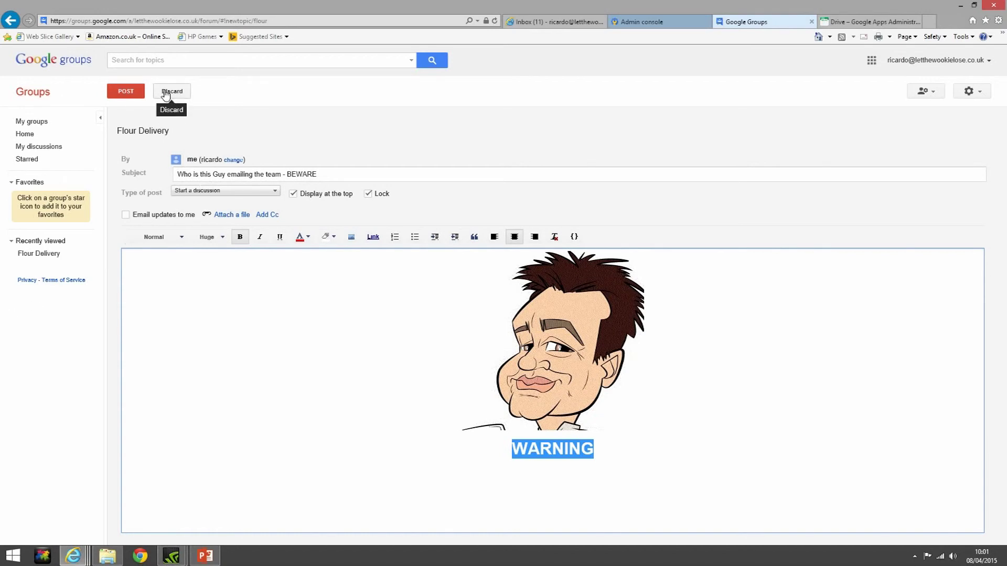
pyautogui.click(126, 92)
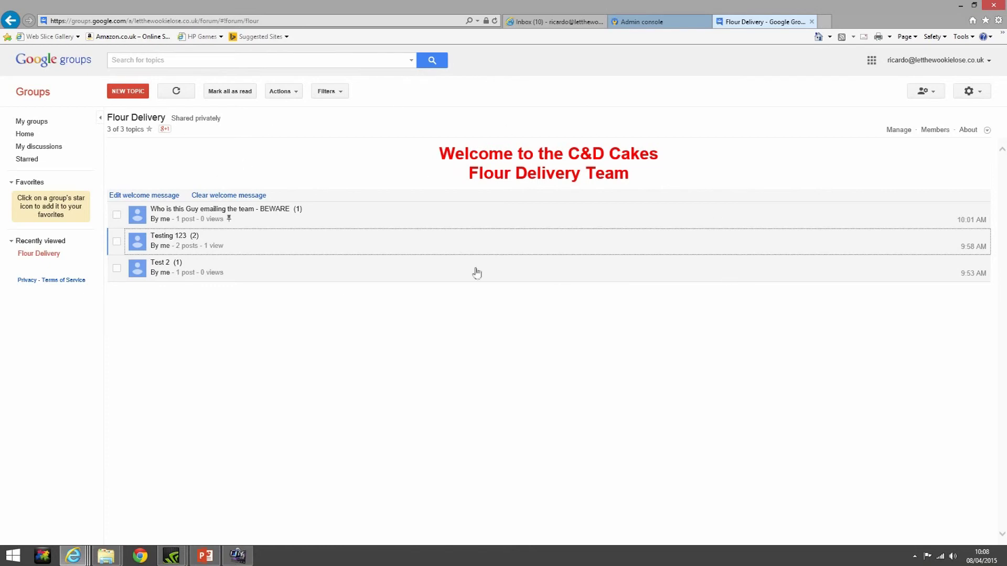
# Review the original post and the reply in the "Testing 123" topic, check the mail inbox, and switch to the Admin console.
pyautogui.click(178, 246)
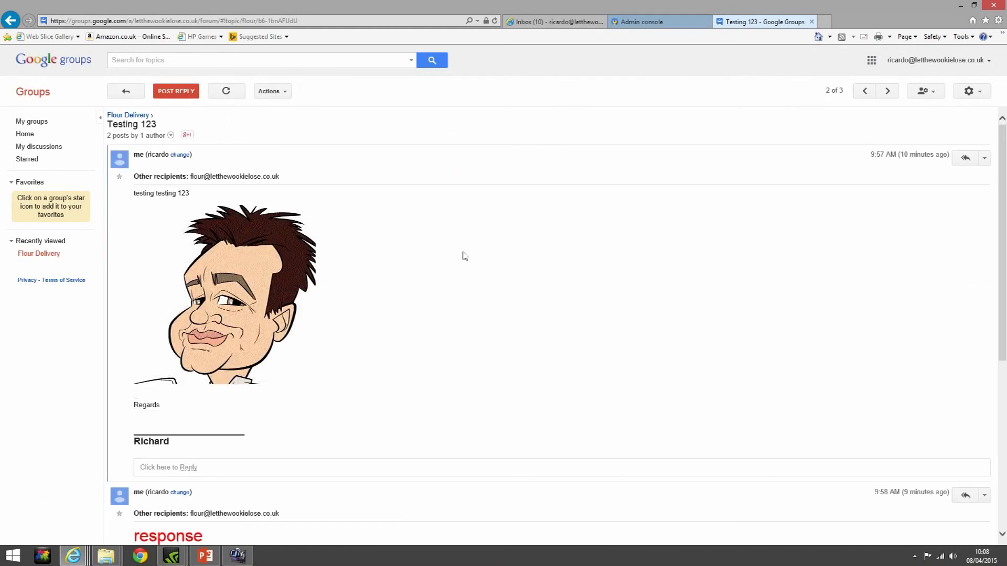
pyautogui.scroll(-3, 463, 256)
pyautogui.scroll(-3, 462, 257)
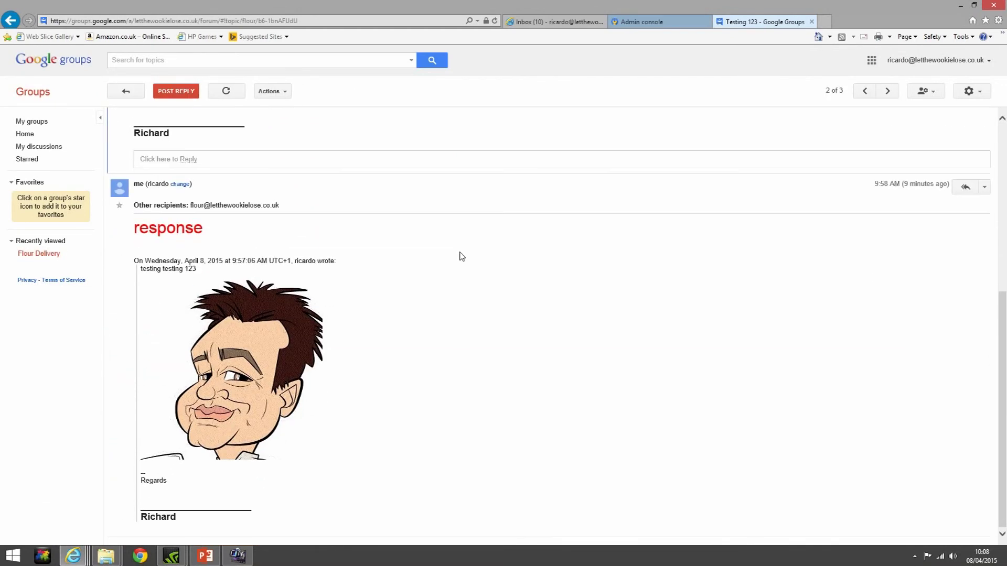
pyautogui.scroll(3, 462, 256)
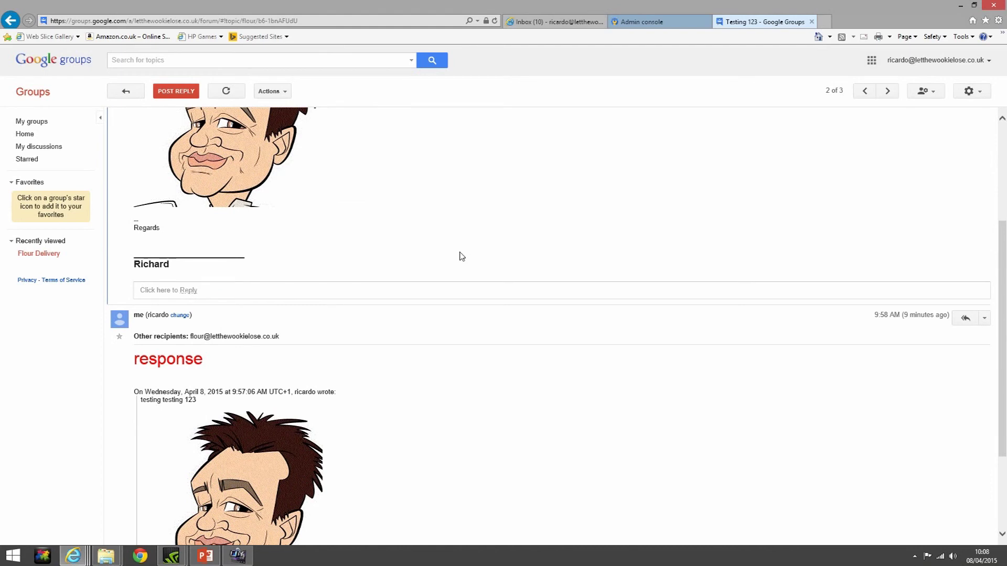
pyautogui.click(560, 23)
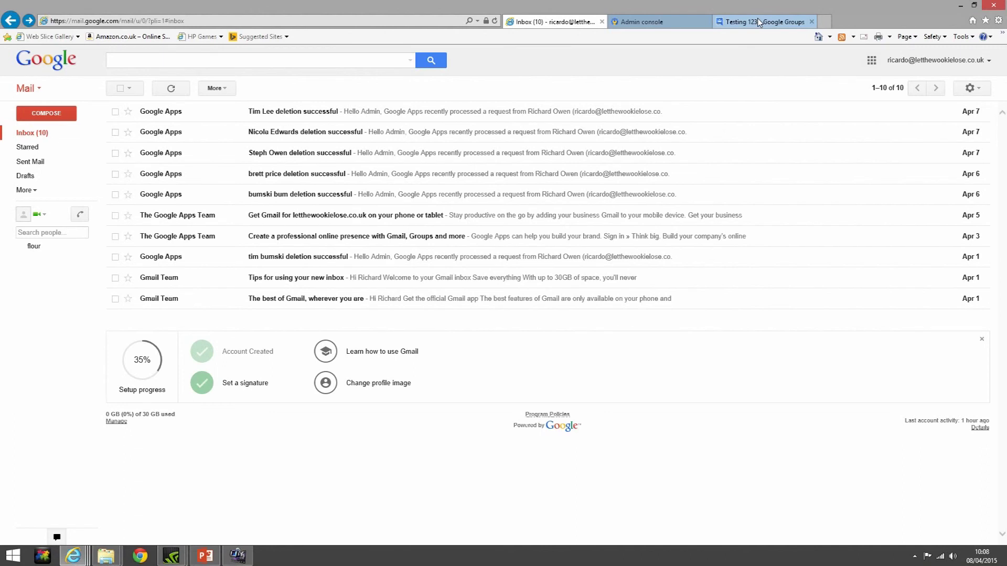
pyautogui.click(641, 22)
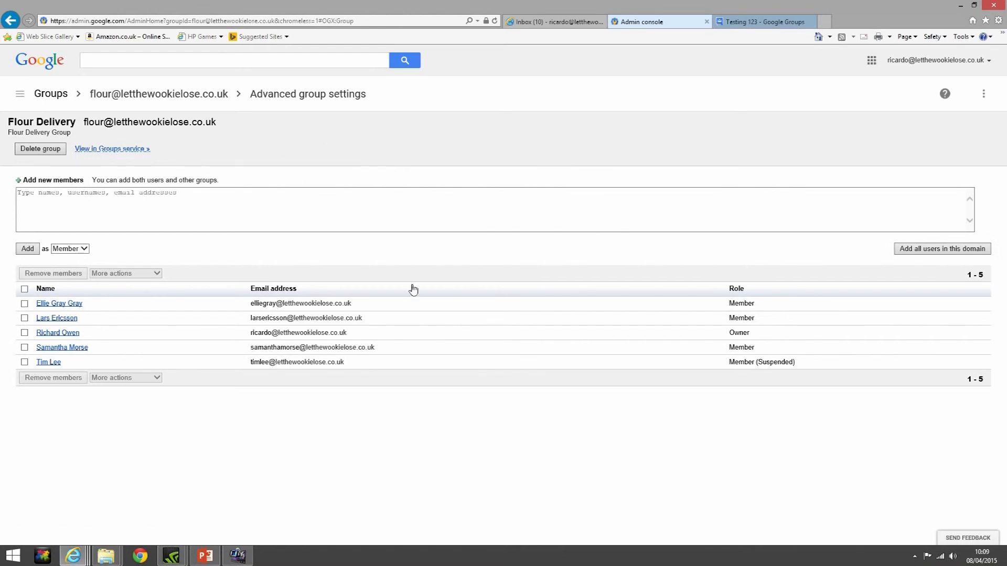
pyautogui.click(24, 348)
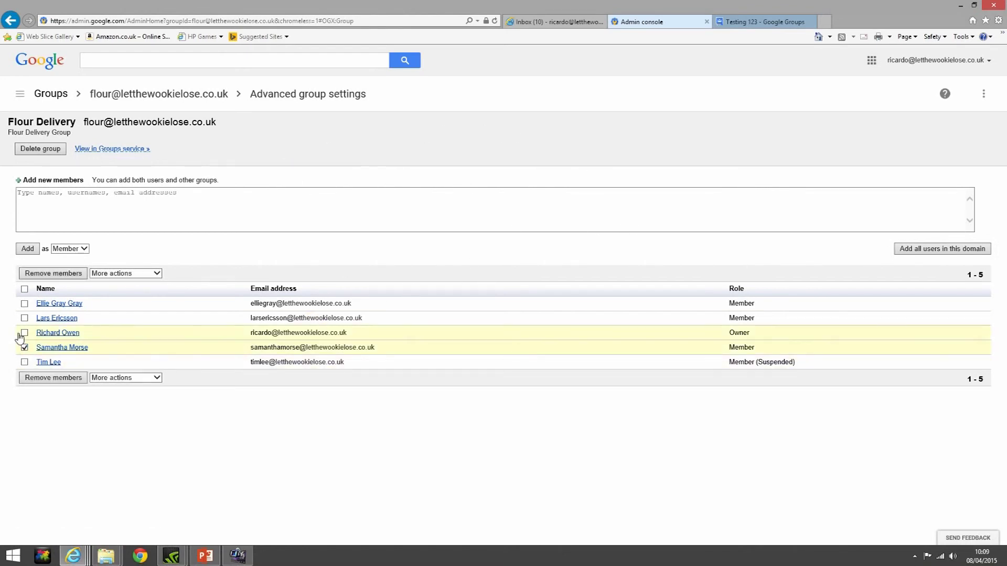
pyautogui.click(24, 317)
pyautogui.click(24, 333)
pyautogui.click(24, 361)
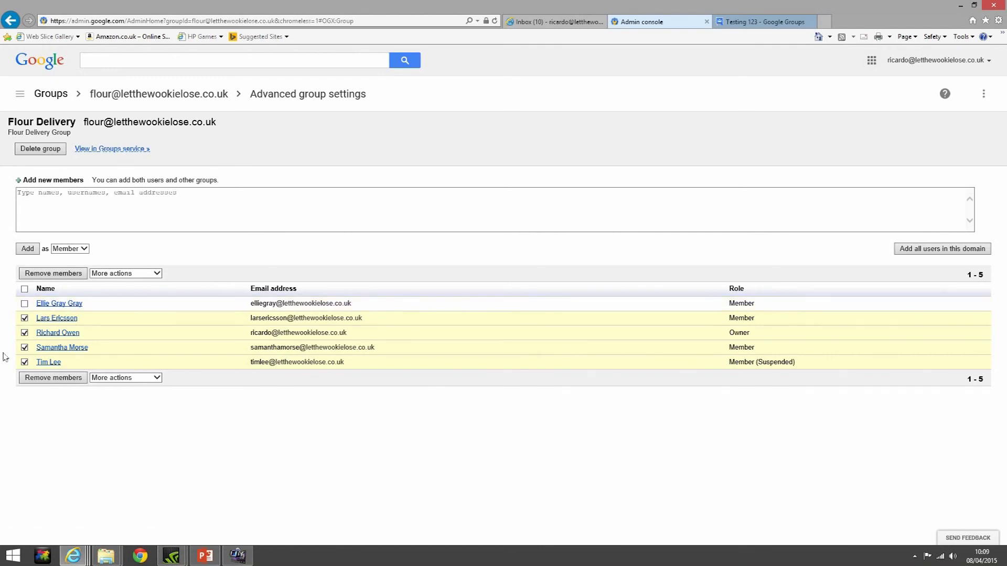
pyautogui.click(24, 317)
pyautogui.click(24, 333)
pyautogui.click(24, 347)
pyautogui.click(24, 362)
# Set the role of the Flour Delivery member listed directly above the suspended member to owner.
pyautogui.click(24, 348)
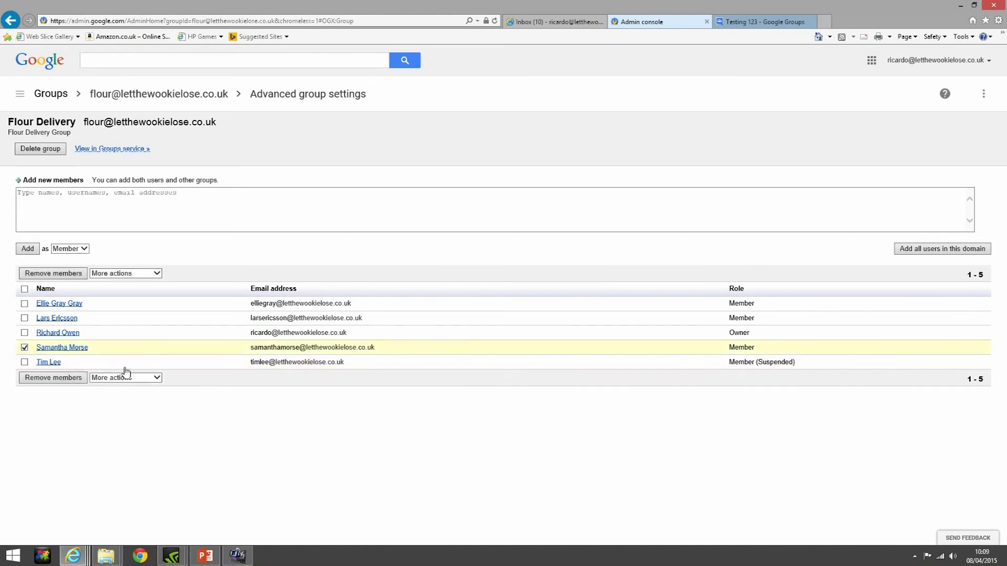
pyautogui.click(155, 276)
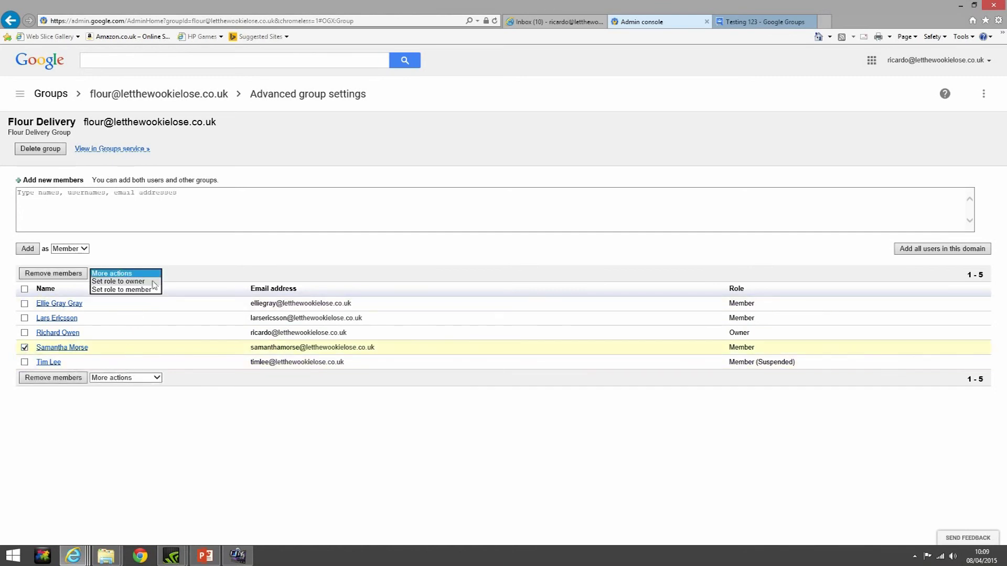
pyautogui.click(152, 282)
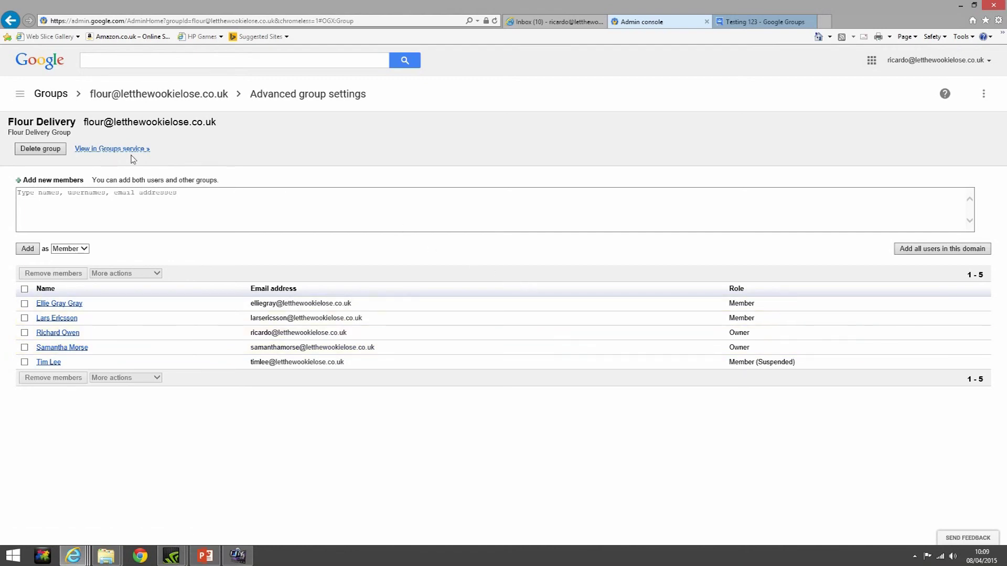
# Open the SALES group's user management from the list of groups, and delete the group.
pyautogui.click(19, 96)
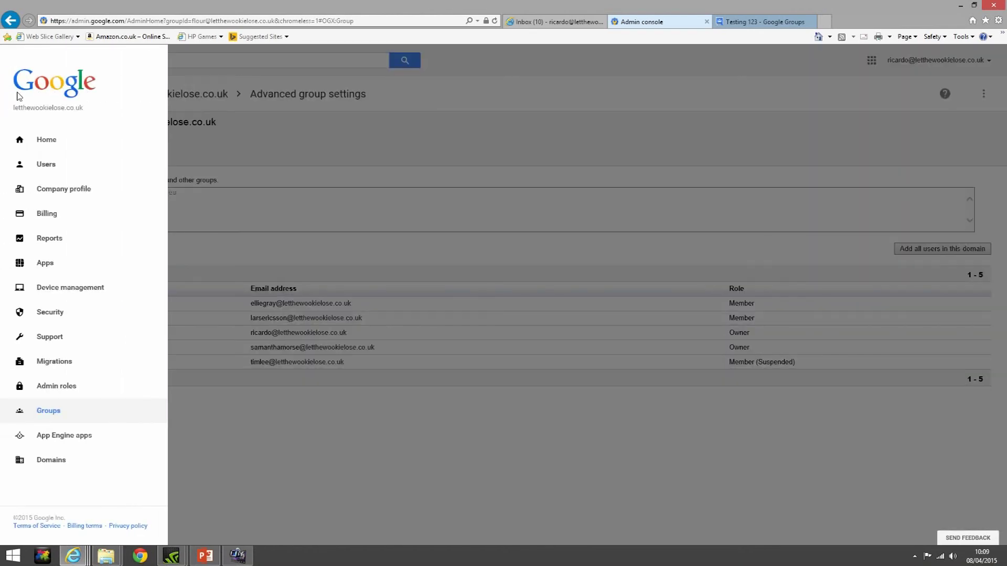
pyautogui.click(43, 411)
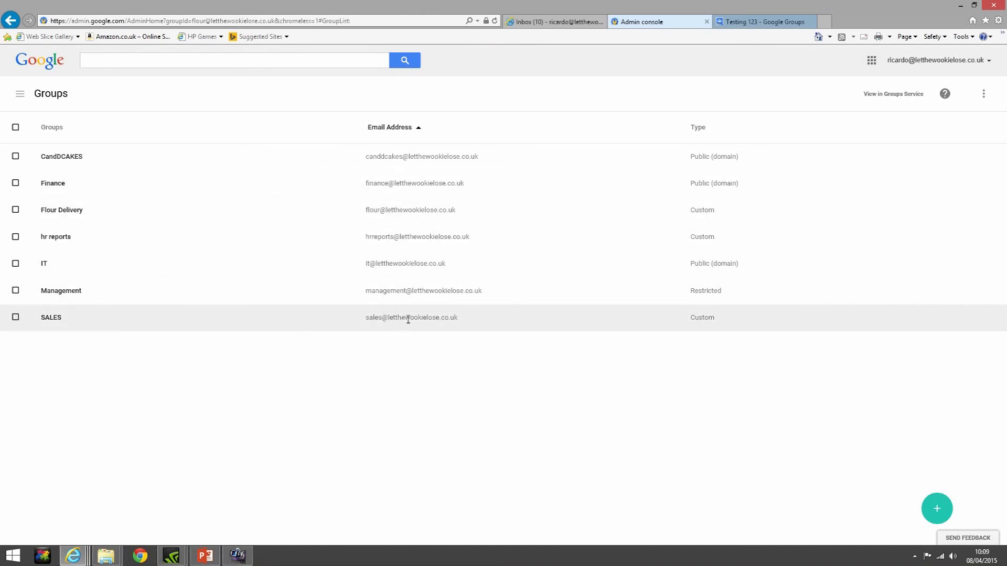
pyautogui.click(51, 319)
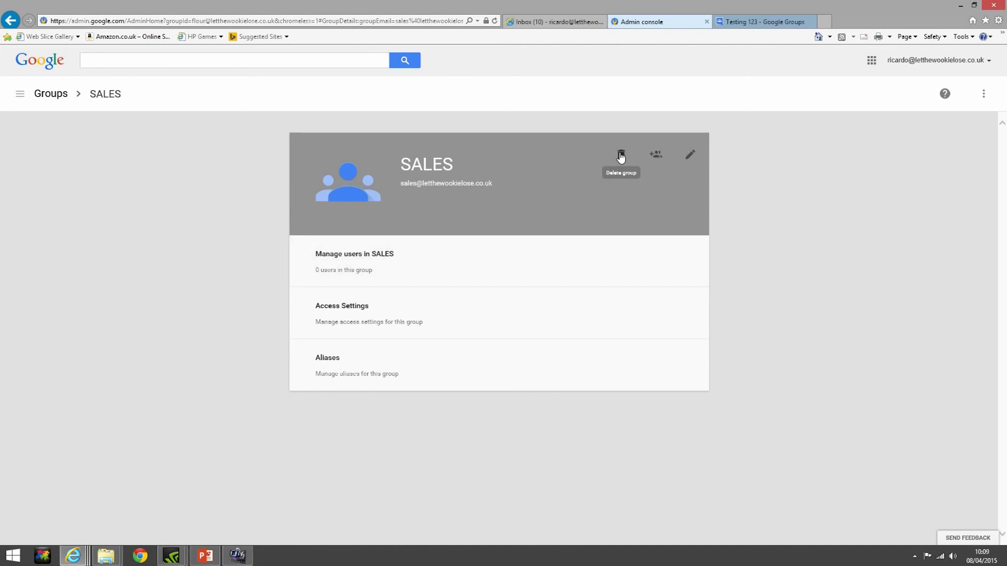
pyautogui.click(461, 263)
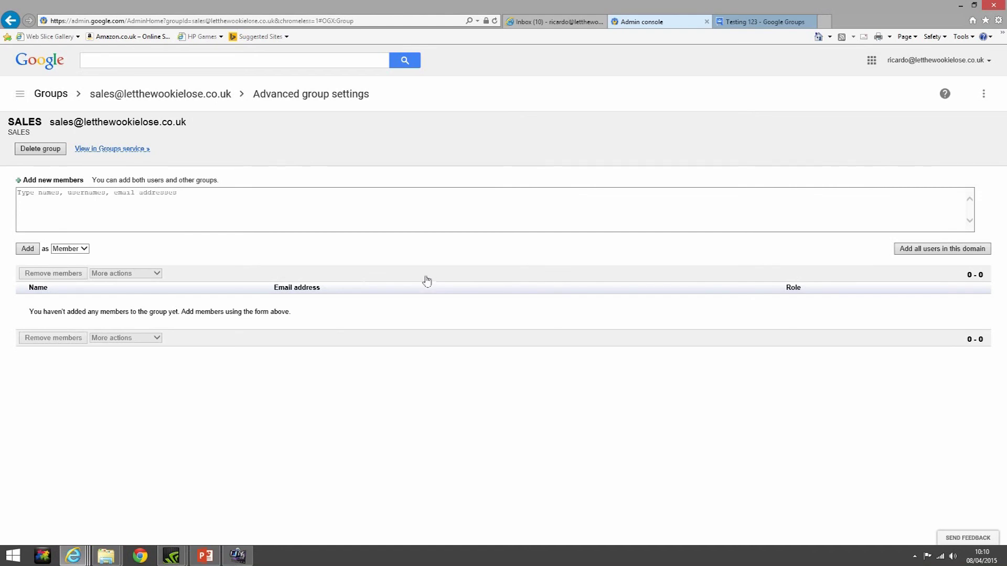
pyautogui.click(50, 151)
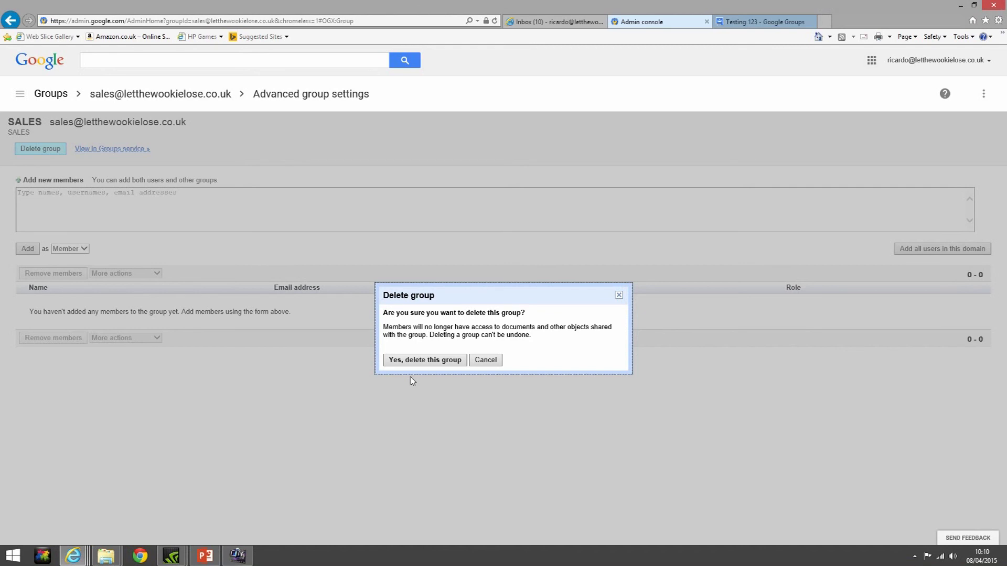
pyautogui.click(437, 361)
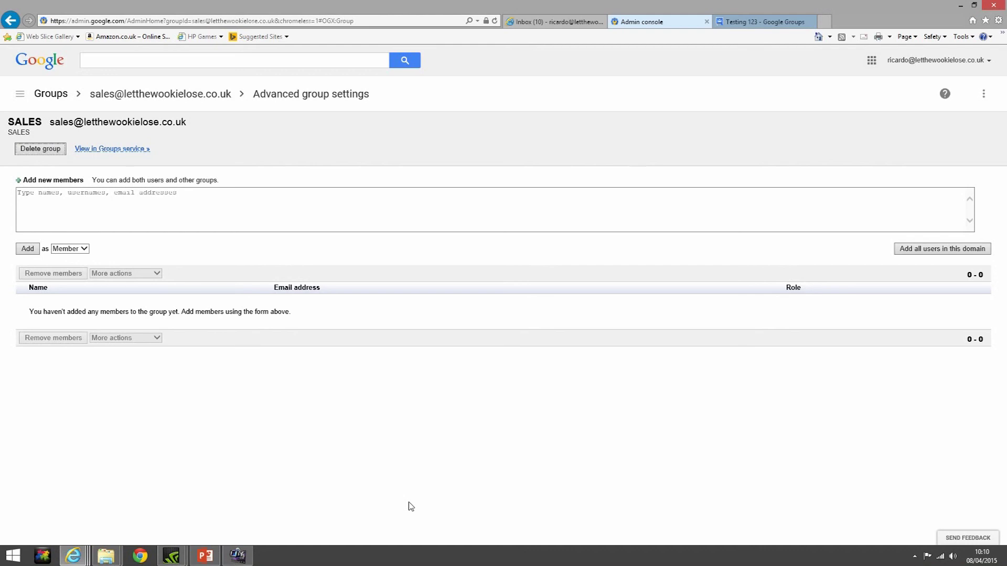